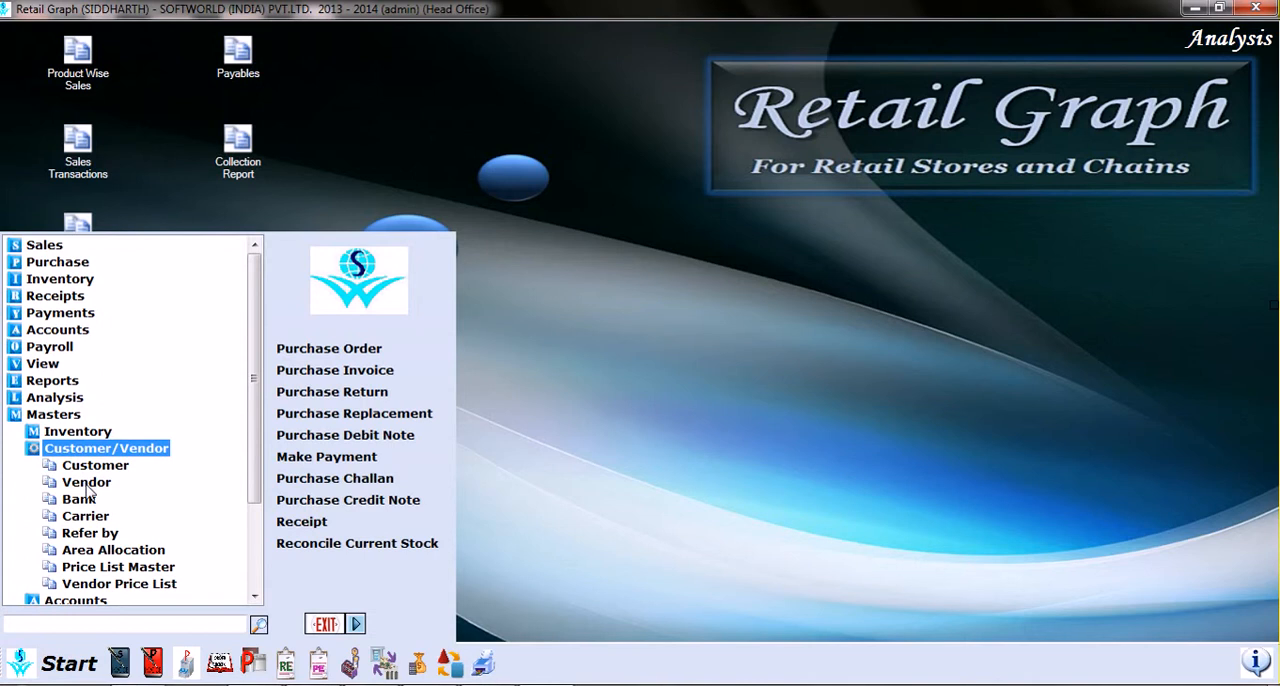
Step: Open the Vendor list from the Customer/Vendor masters and look through its view and option commands
double_click(86, 484)
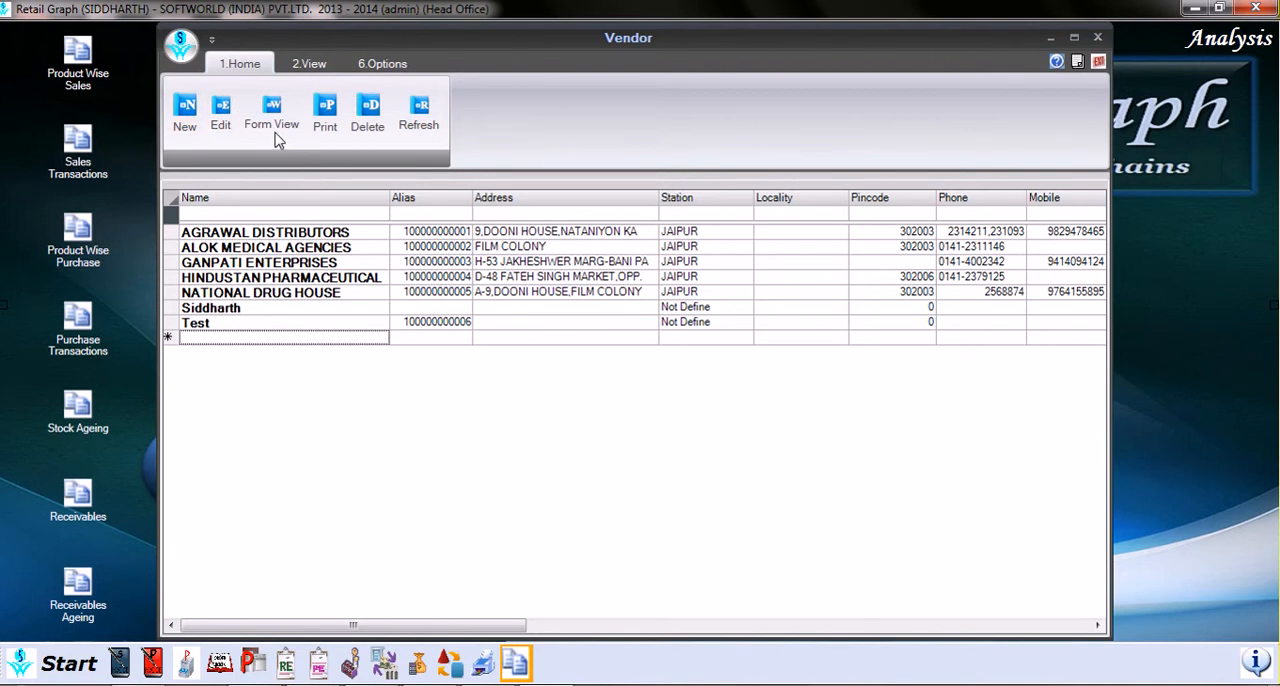
left_click(303, 68)
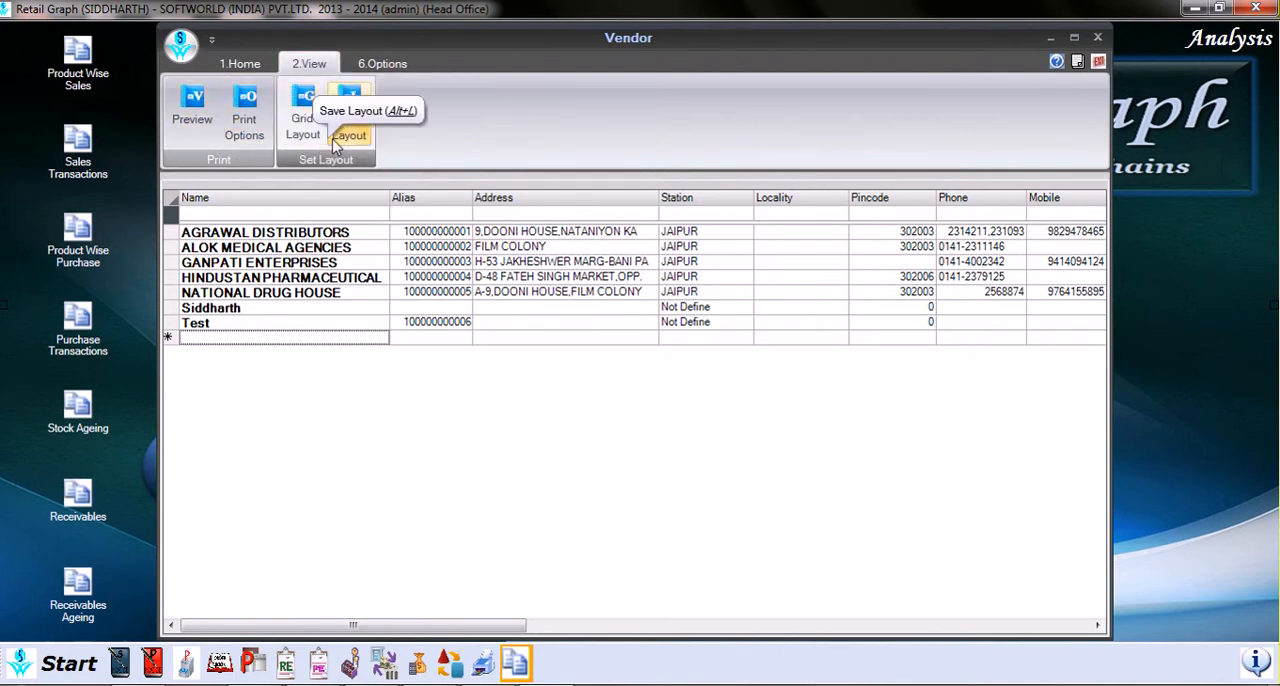
left_click(364, 70)
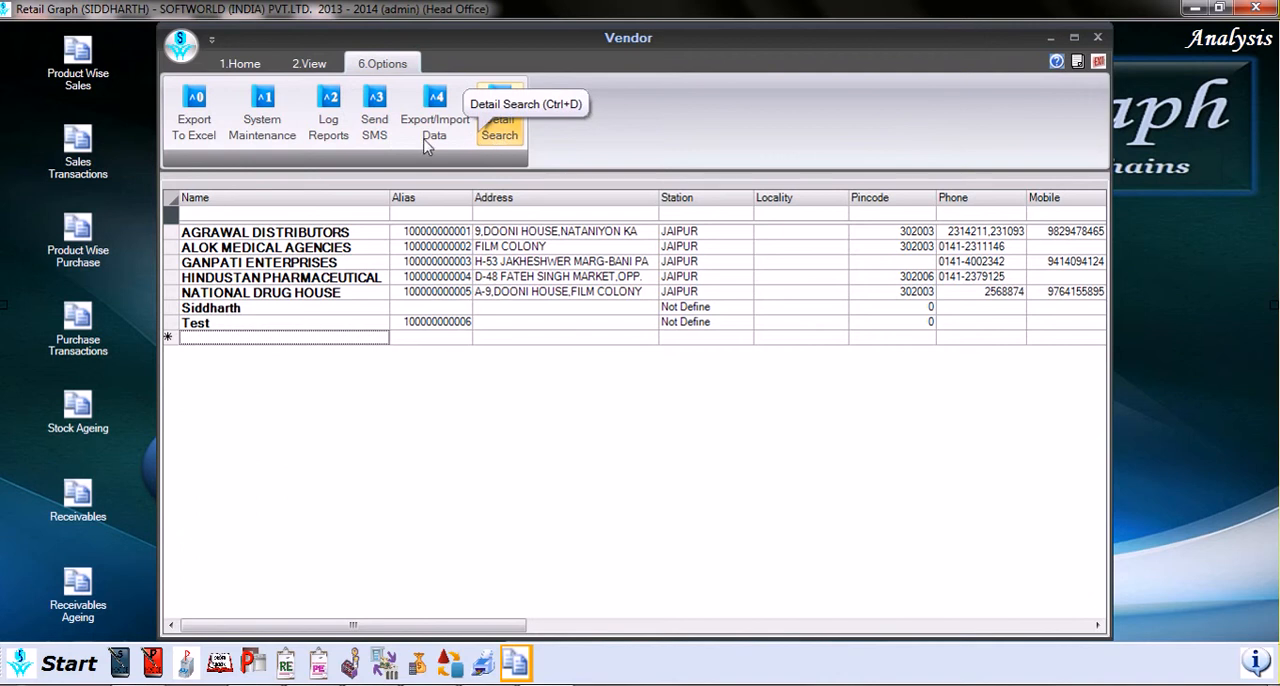
left_click(243, 63)
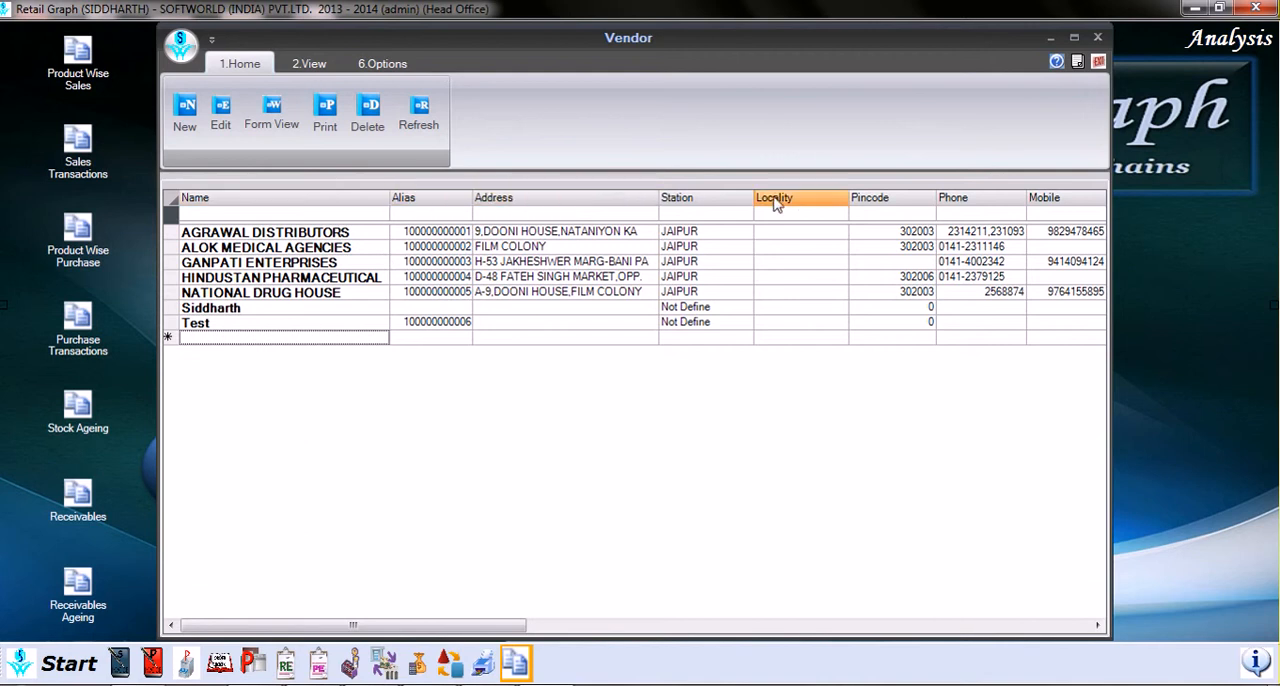
Step: Review the column settings in the vendor list's Set Grid Layout dialog and close it without saving
right_click(702, 258)
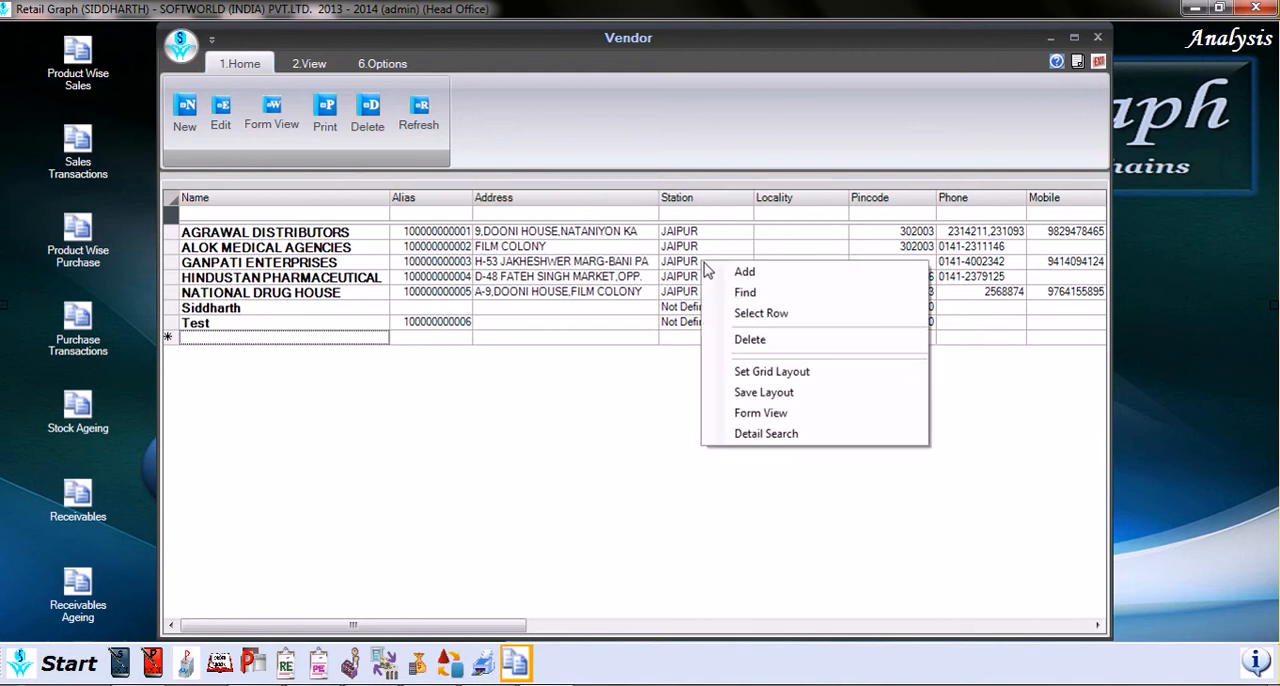
left_click(771, 372)
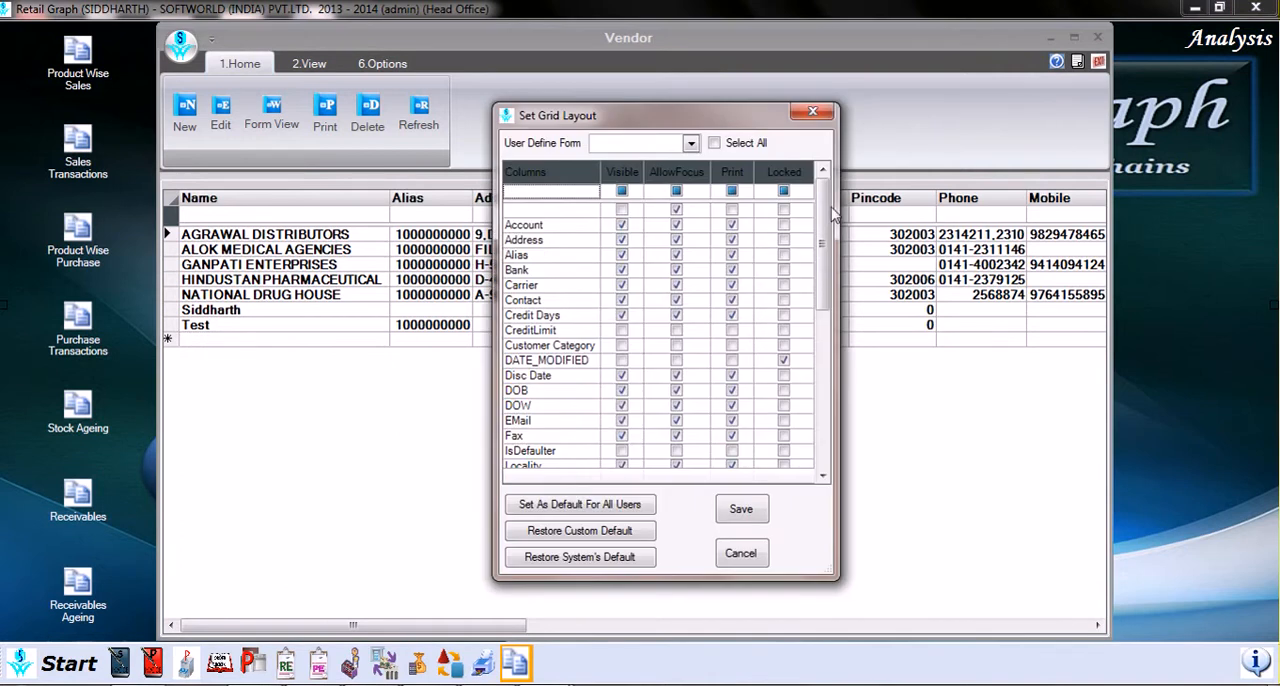
mouse_move(826, 220)
left_mouse_down()
mouse_move(826, 330)
mouse_move(826, 215)
left_mouse_up()
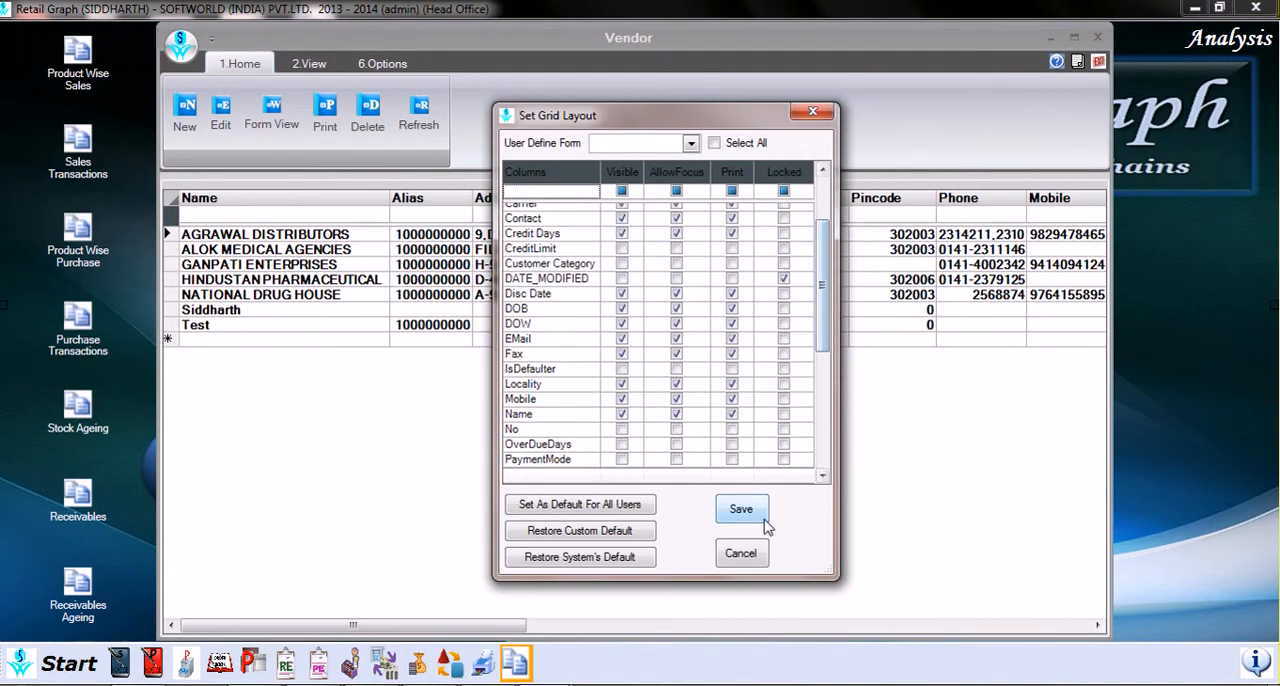
left_click(814, 113)
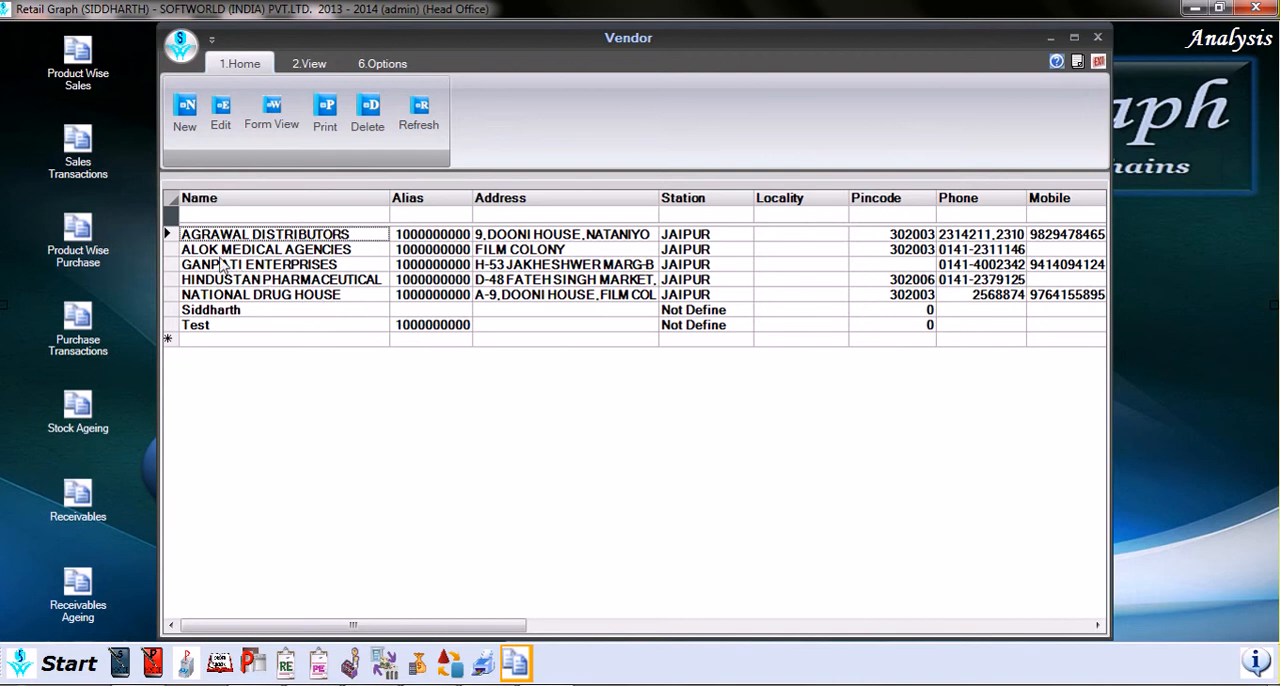
Step: Open the AGRAWAL DISTRIBUTORS vendor record for editing and look over its official details down to the contact person
left_click(167, 234)
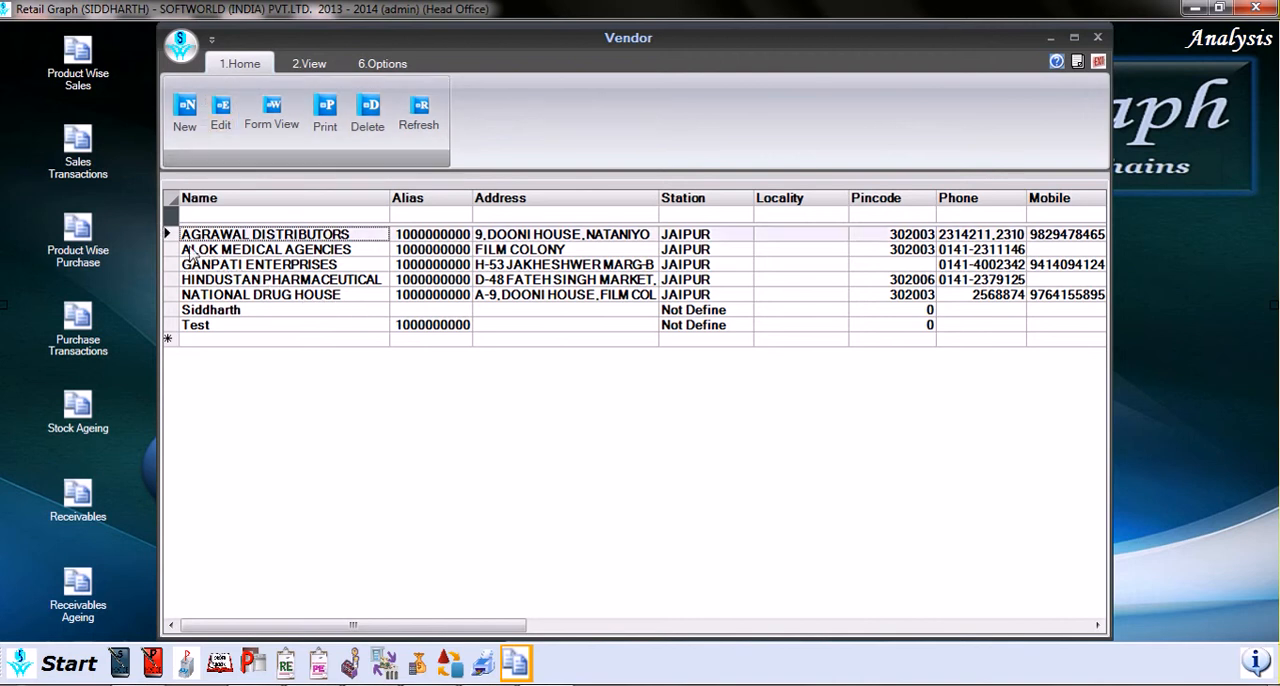
left_click(221, 122)
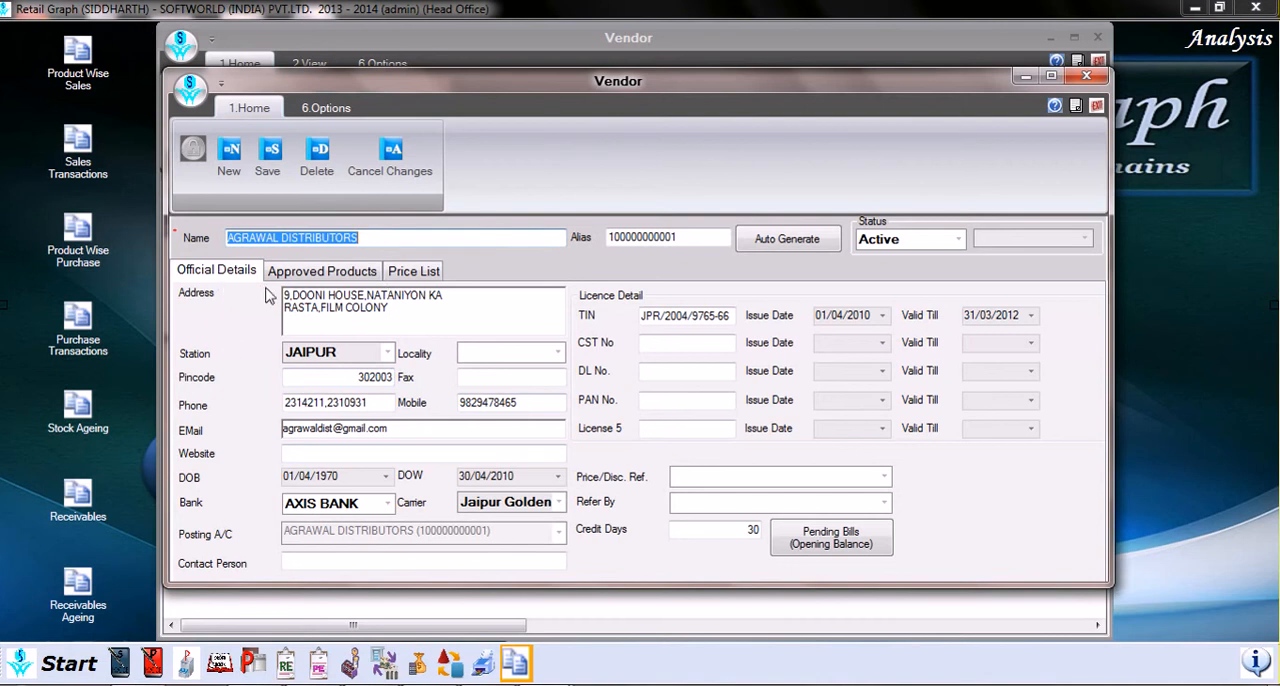
left_click(348, 326)
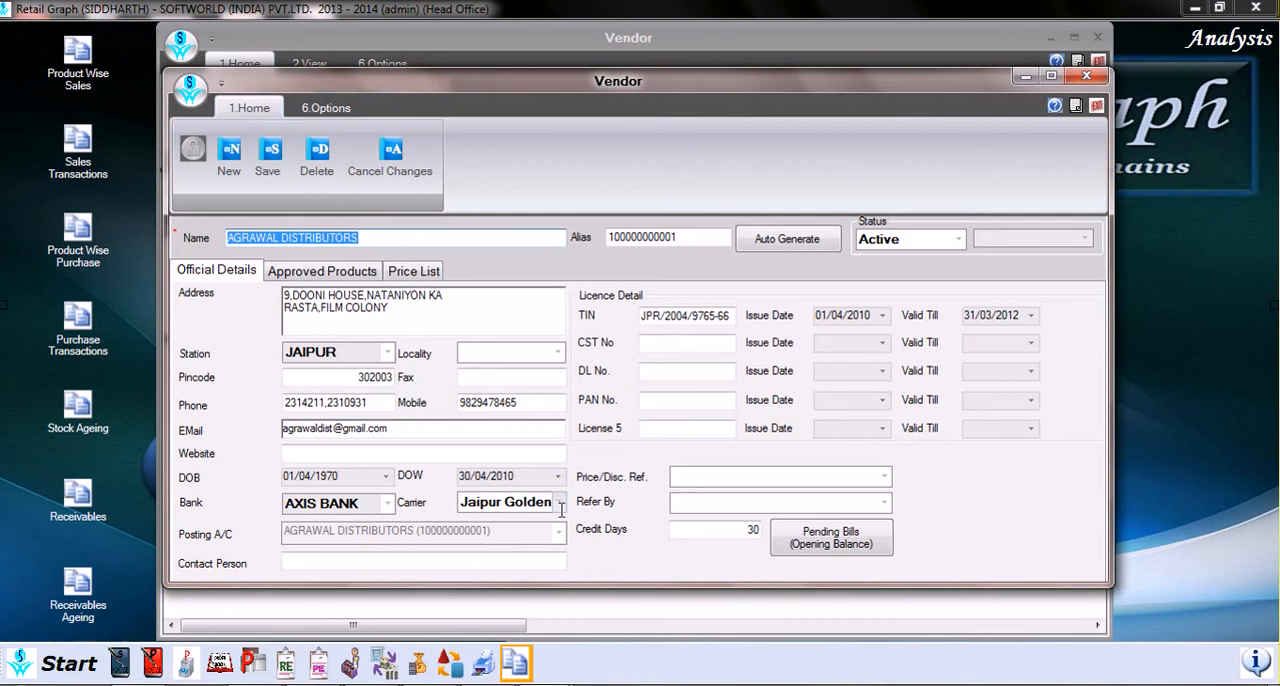
left_click(312, 562)
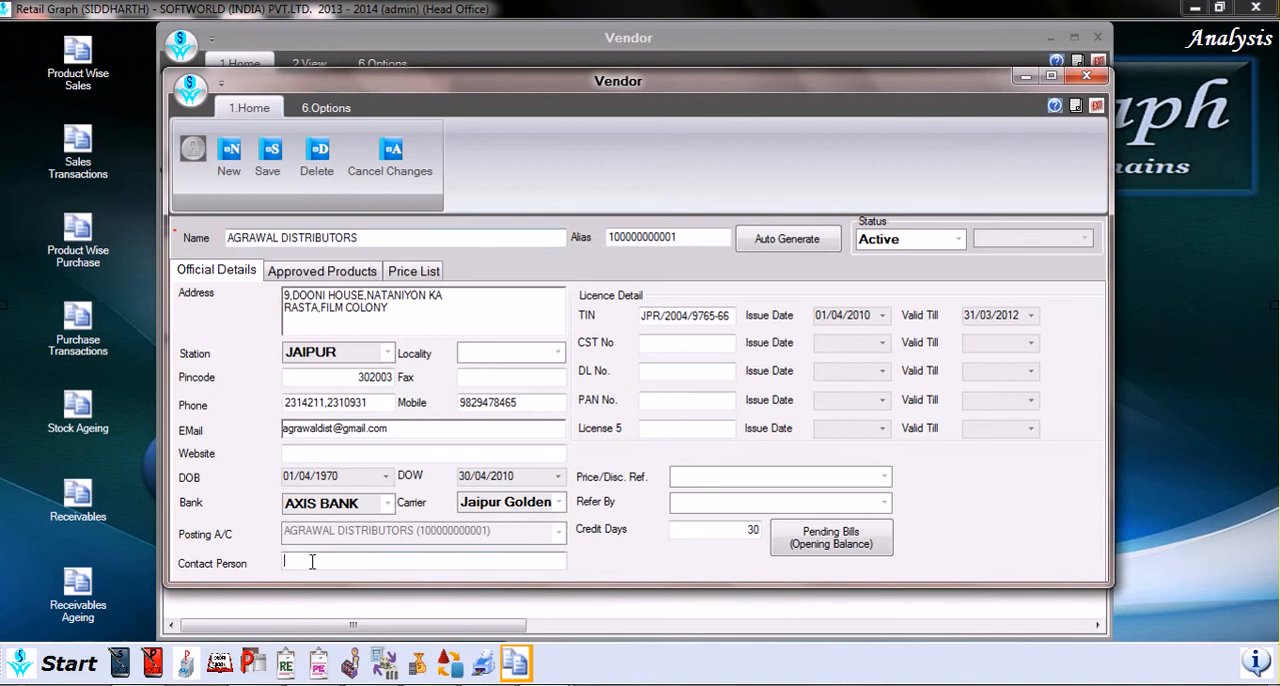
Step: Try the InActive status and its date calendar on the vendor record, and set the status back to Active
left_click(958, 240)
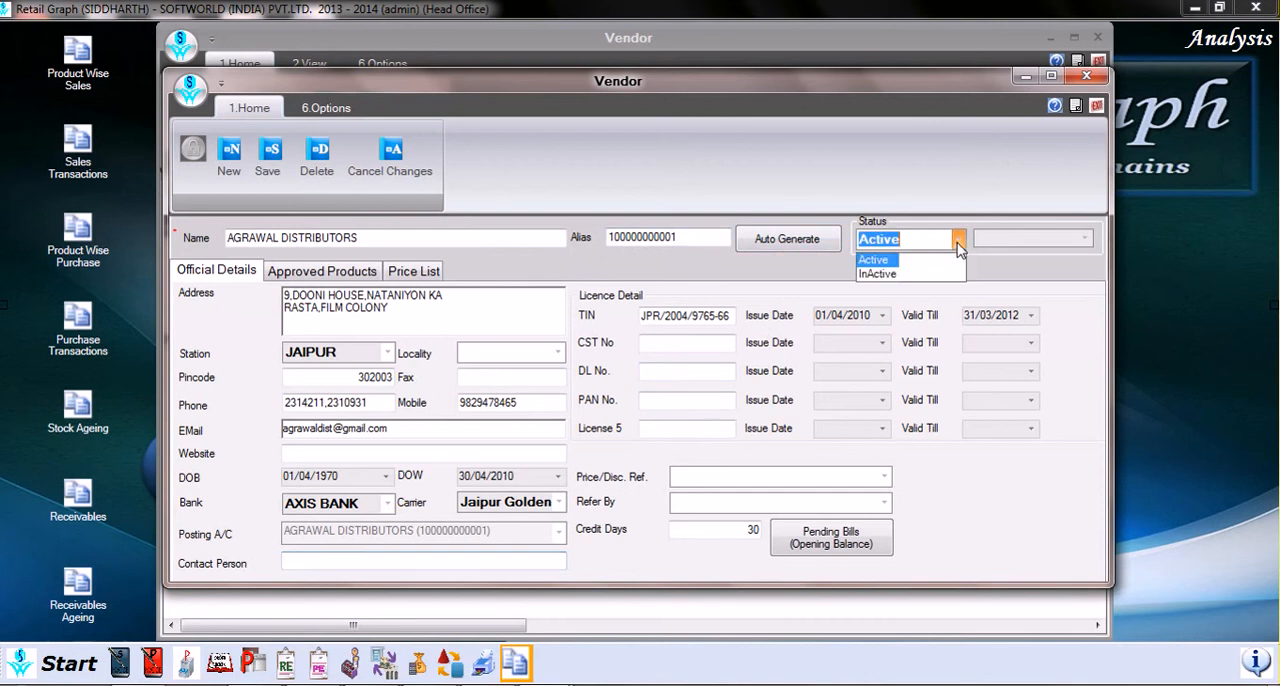
left_click(888, 265)
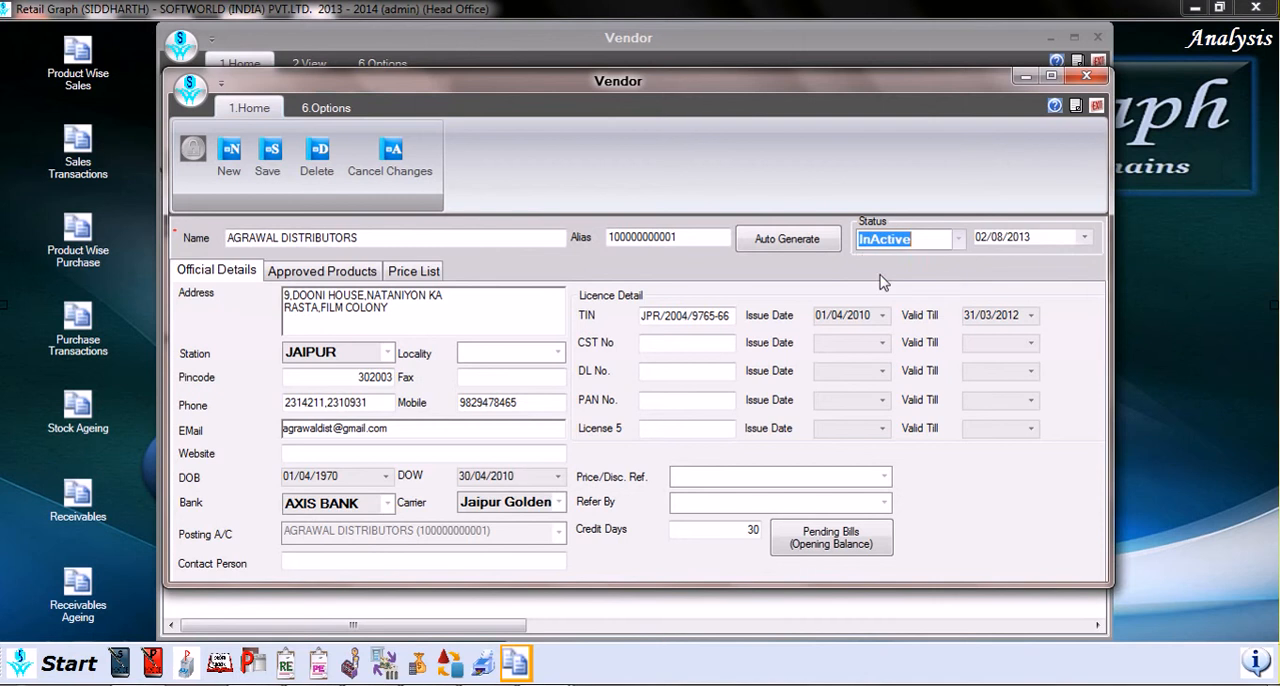
left_click(1084, 238)
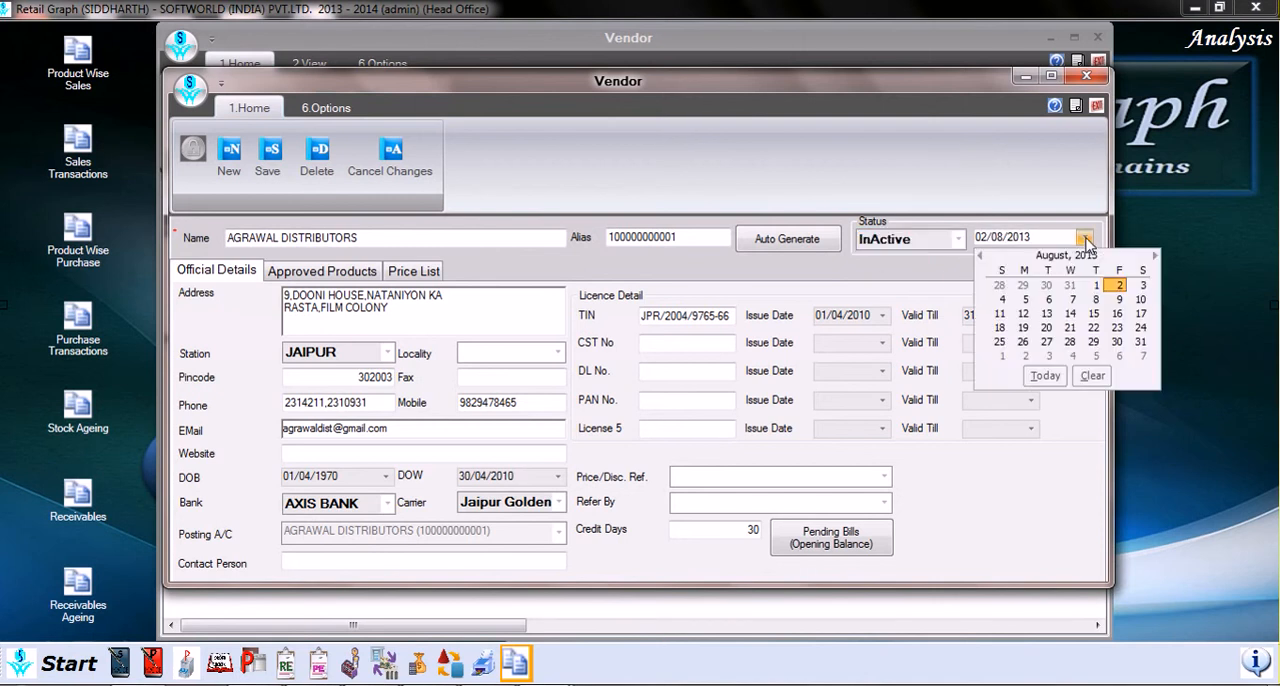
left_click(1086, 240)
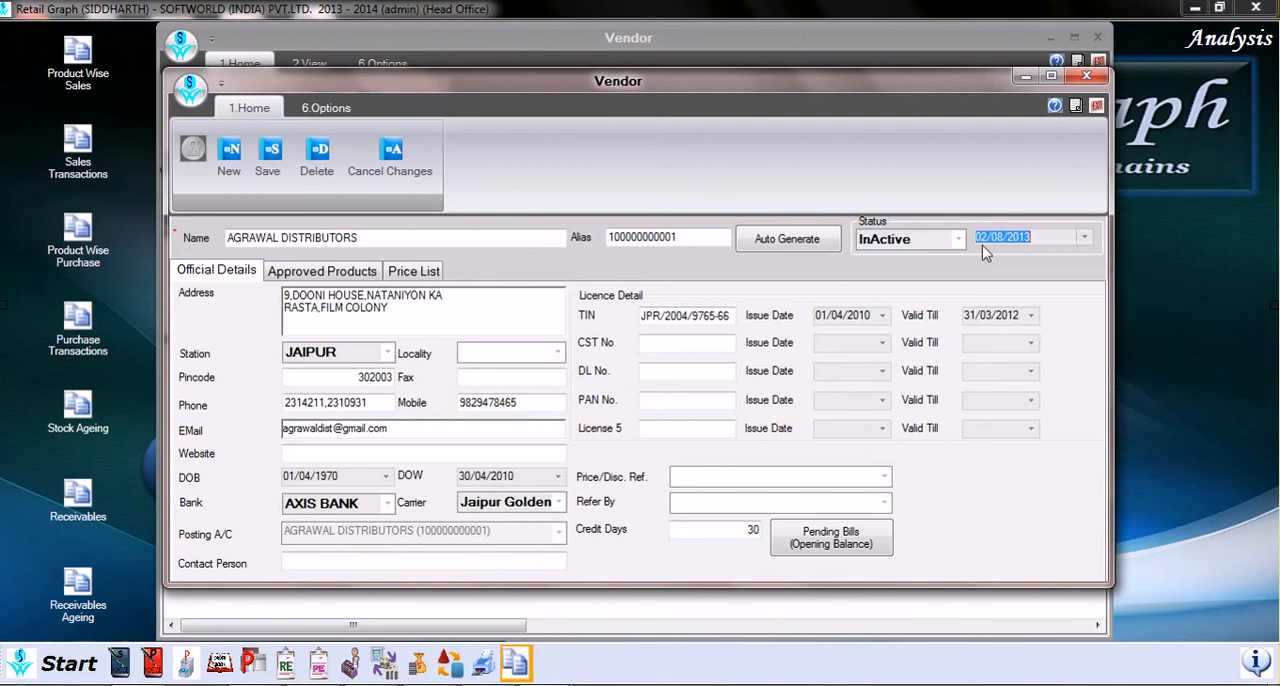
left_click(958, 240)
left_click(895, 257)
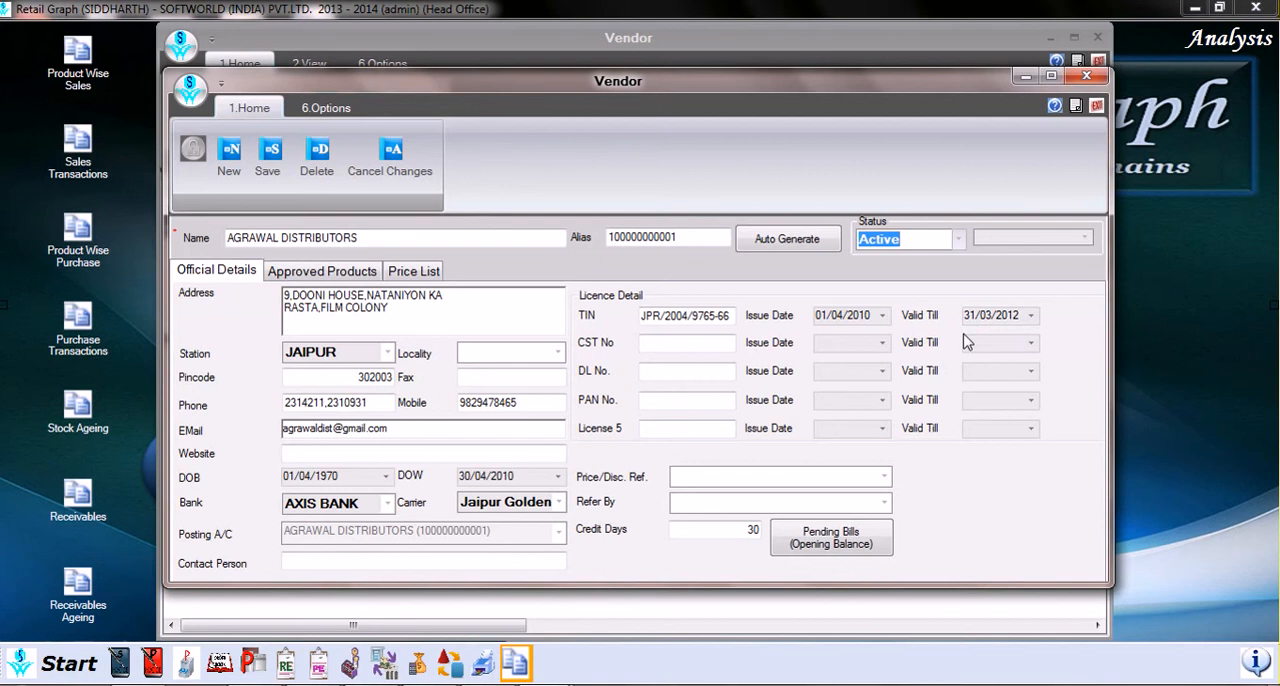
key("Down")
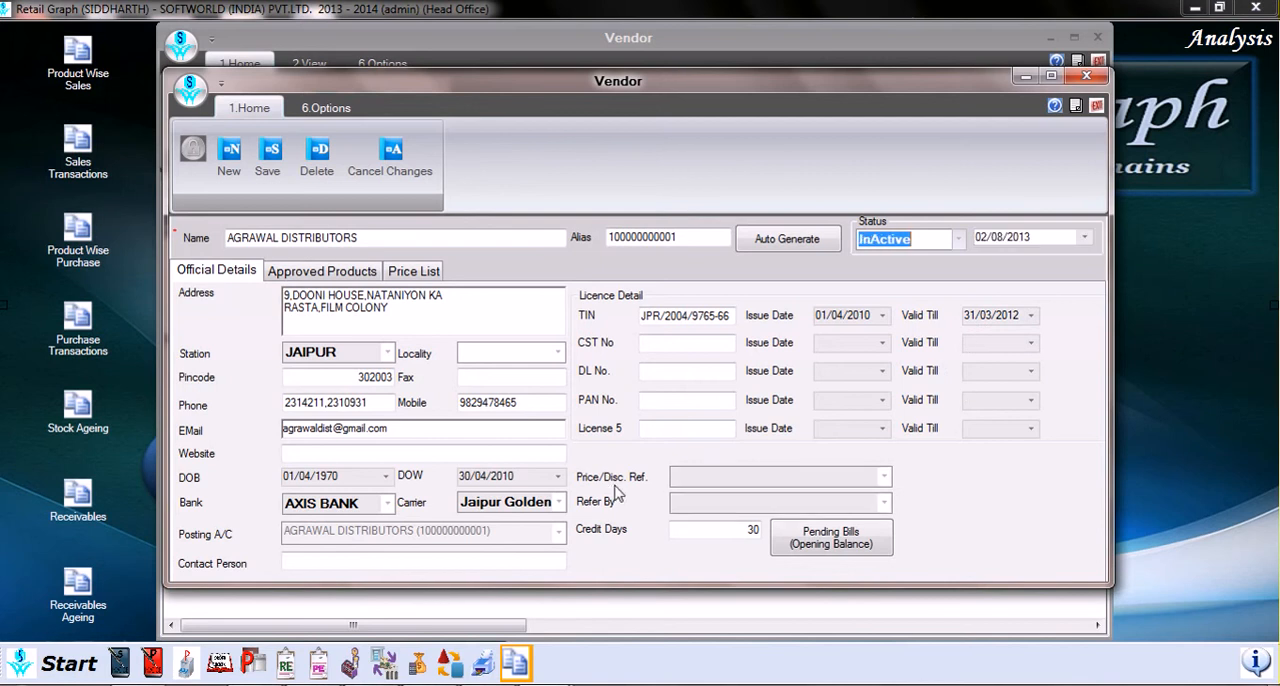
key("Up")
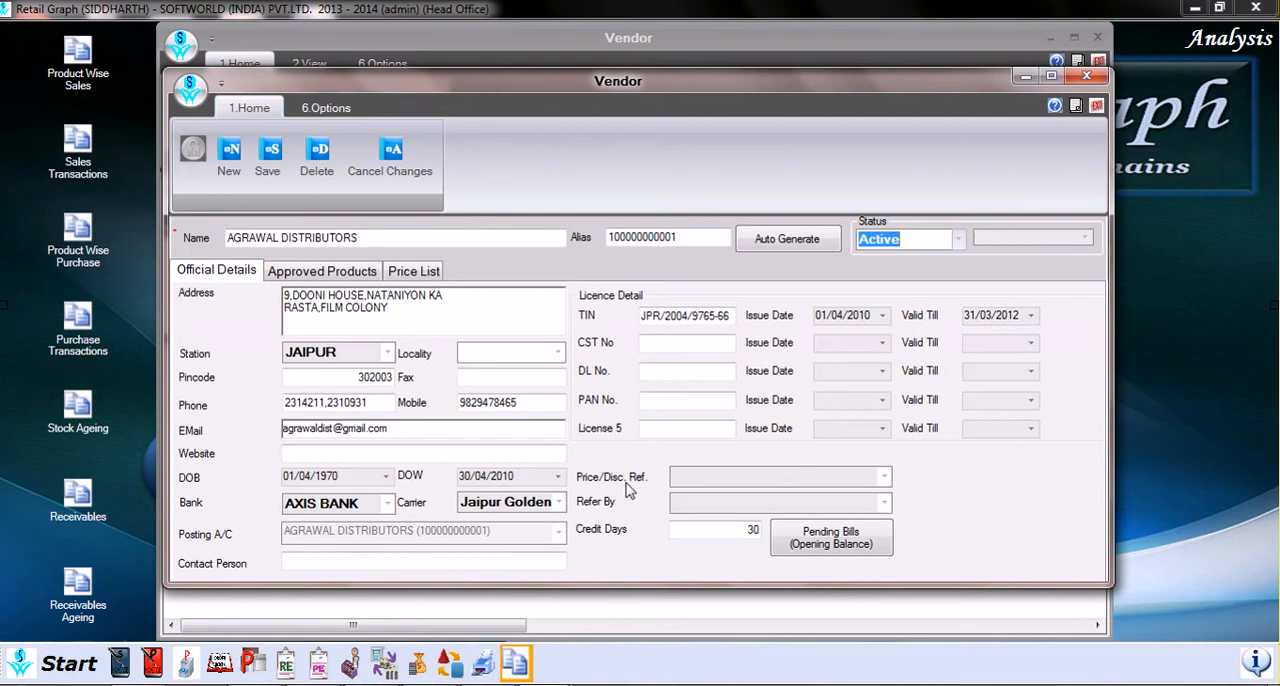
Step: Check the choices for the vendor's Price/Disc. Ref. and Refer By, and the Credit Days entry
left_click(884, 478)
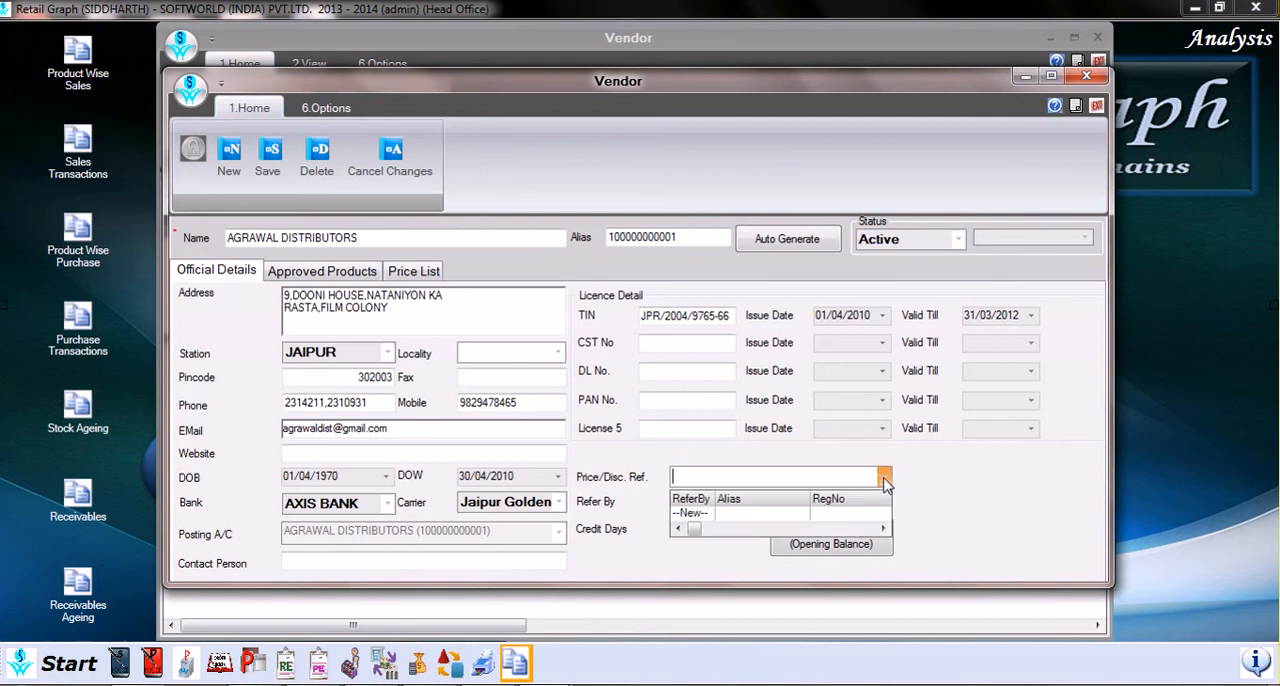
left_click(868, 513)
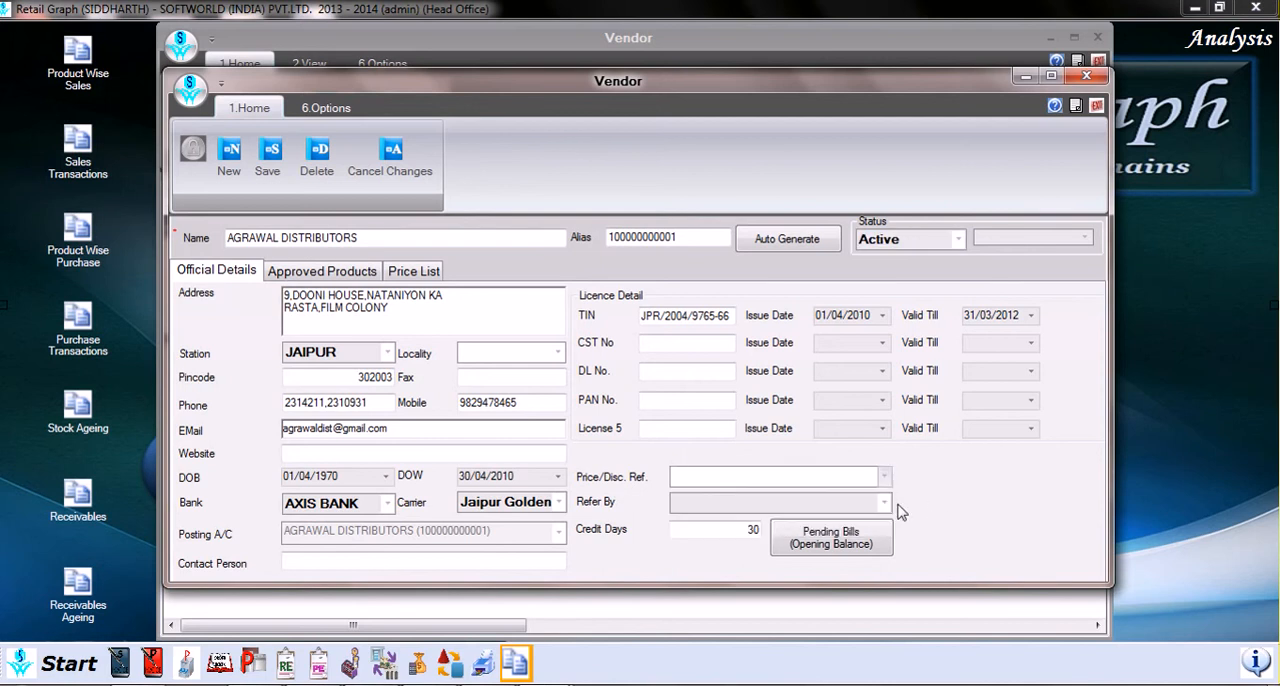
left_click(885, 503)
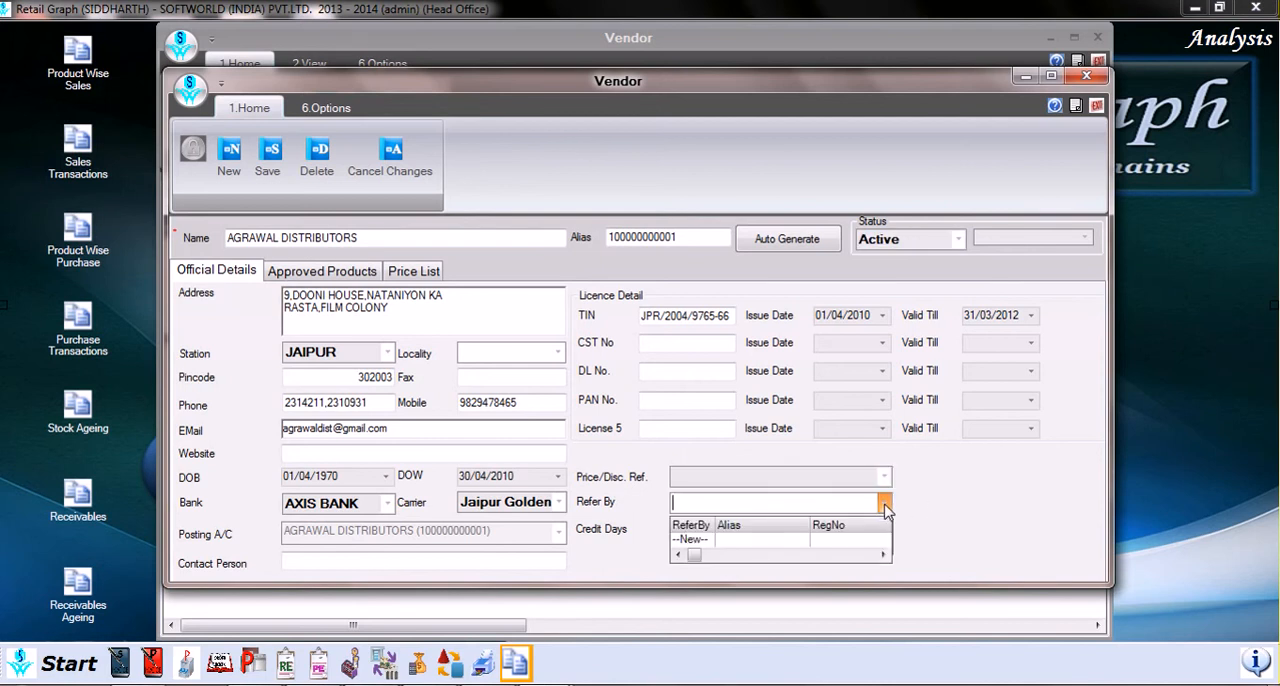
left_click(885, 505)
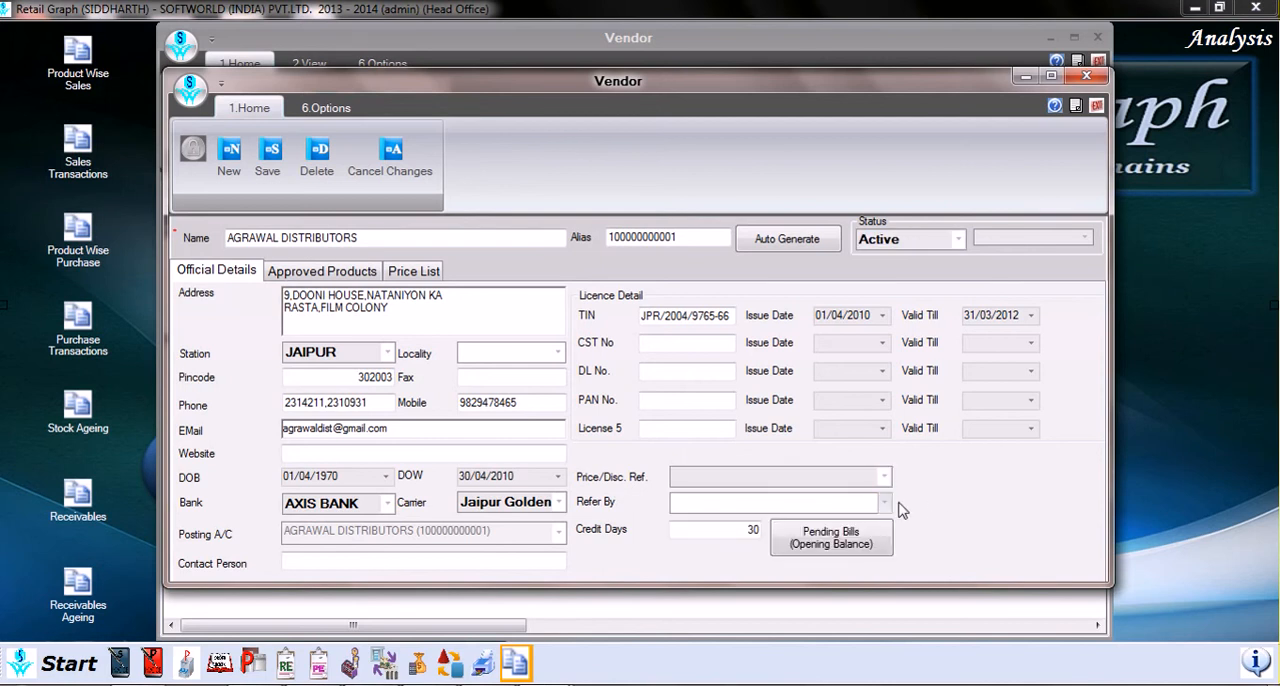
left_click(730, 534)
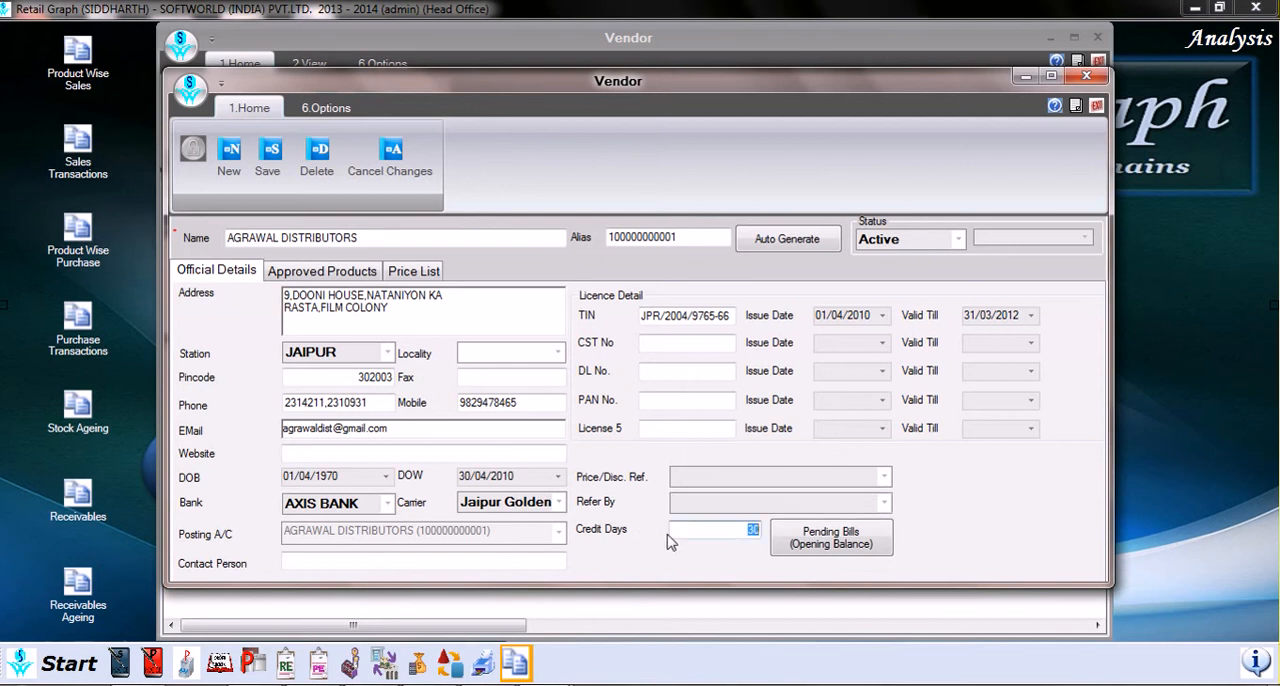
Step: View the vendor's pending purchase bills (opening balance) and close them to return to the vendor record
left_click(866, 553)
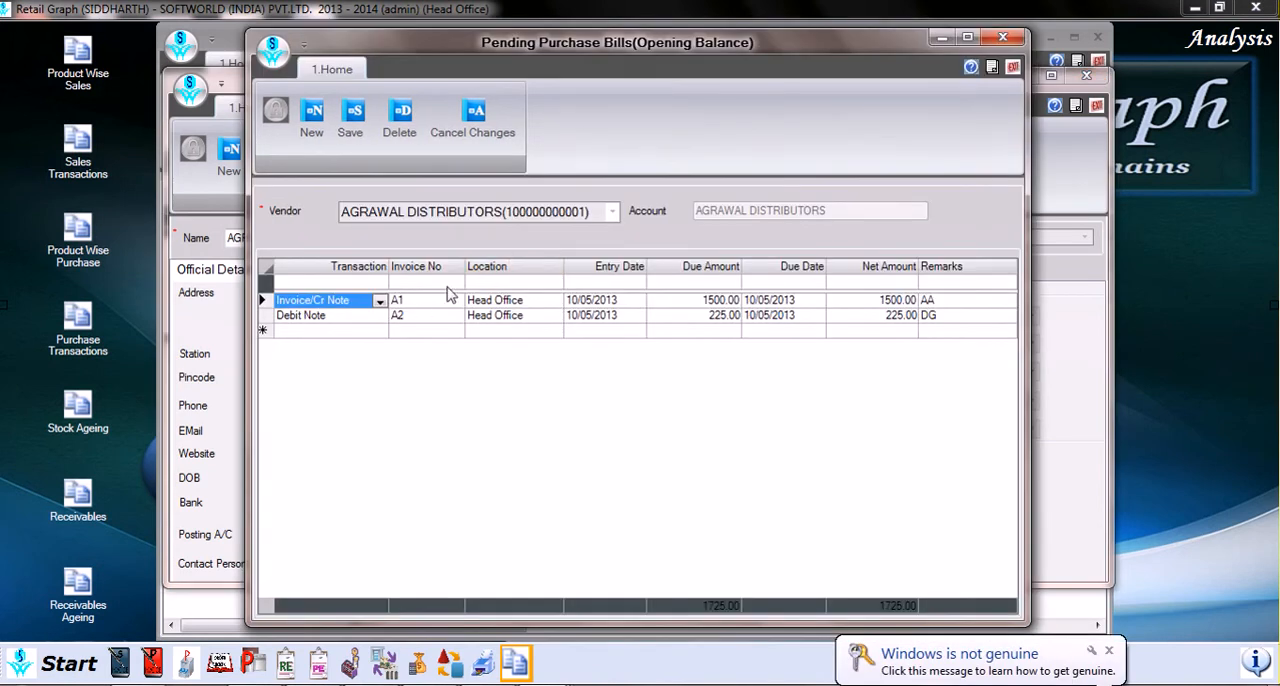
left_click(1011, 70)
left_click(638, 410)
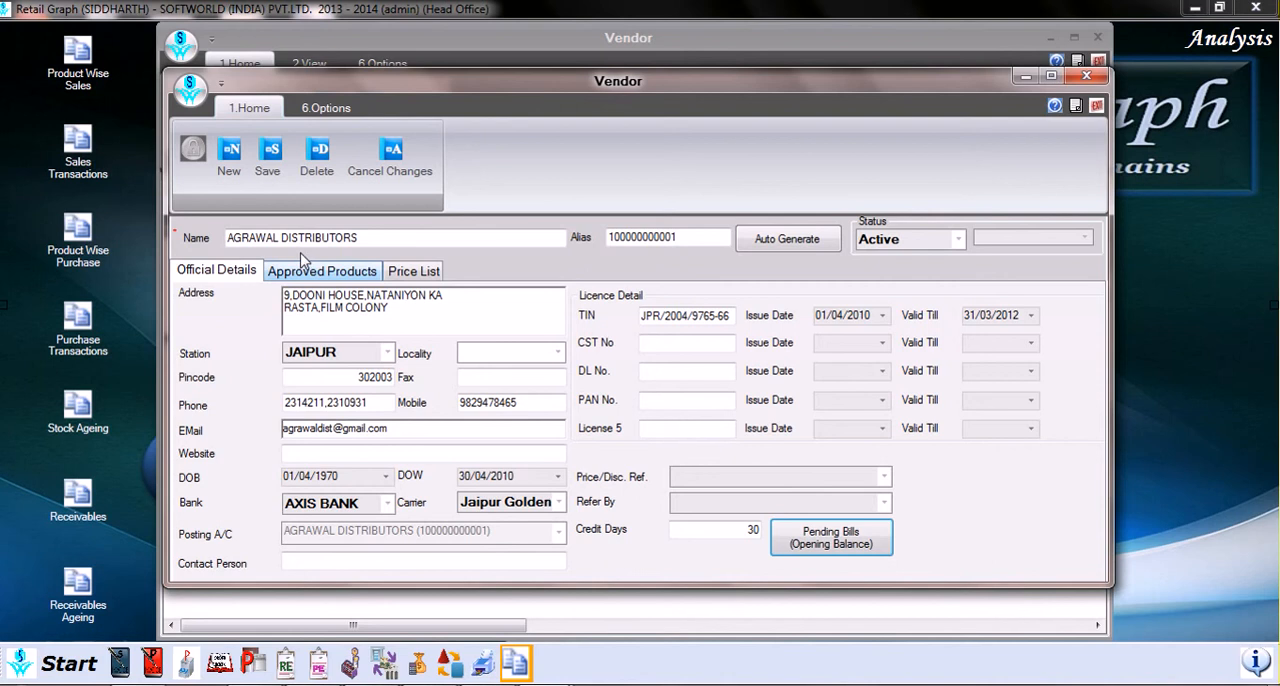
Step: In the vendor's approved products, filter the products to update by the INJUCTION category instead of CAPSULE
left_click(340, 273)
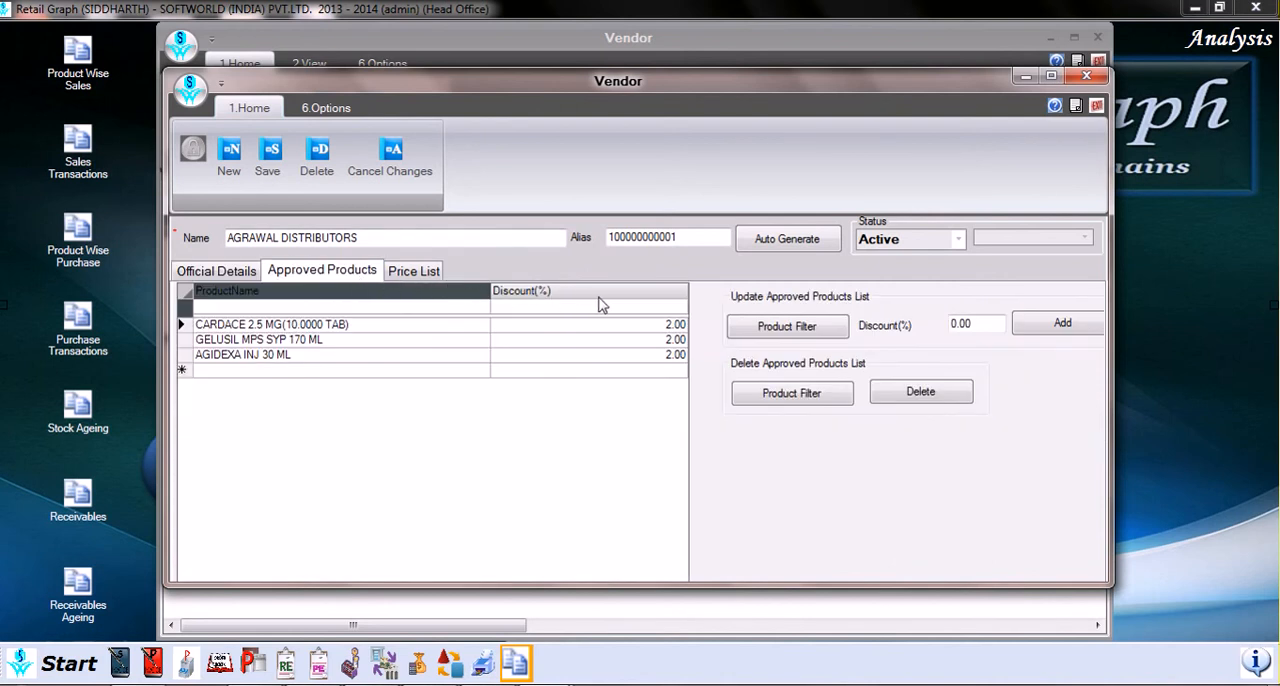
left_click(803, 334)
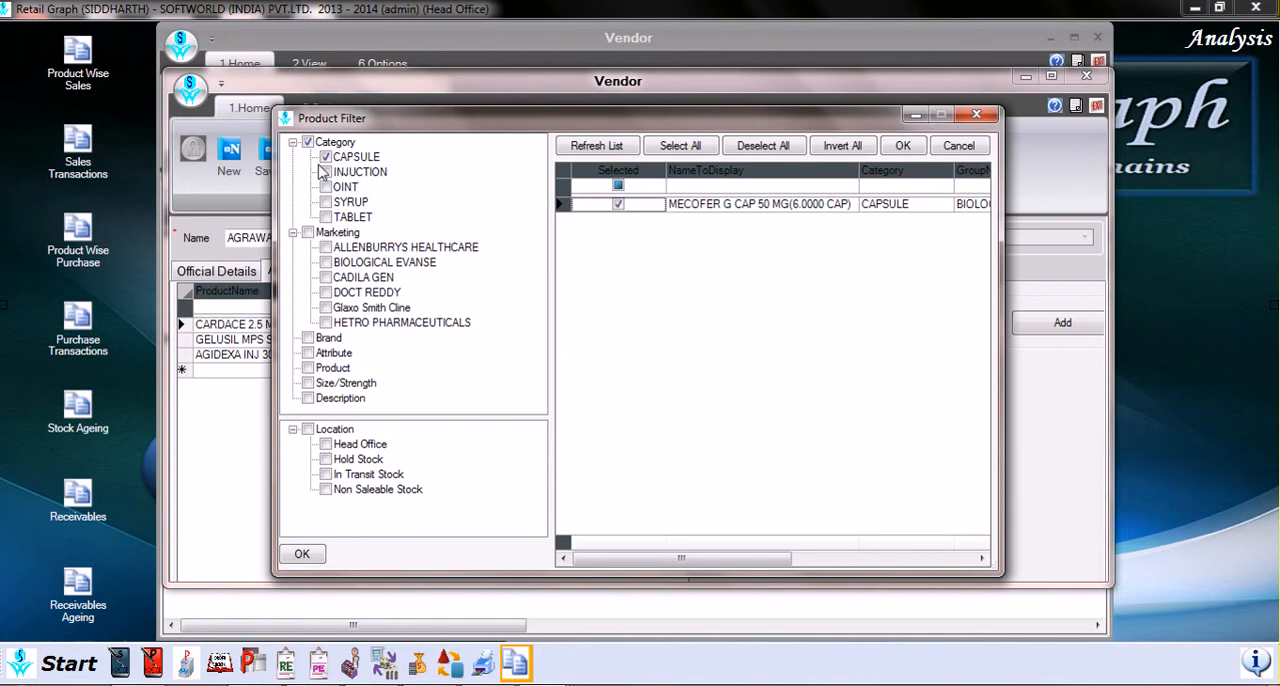
left_click(308, 142)
left_click(292, 142)
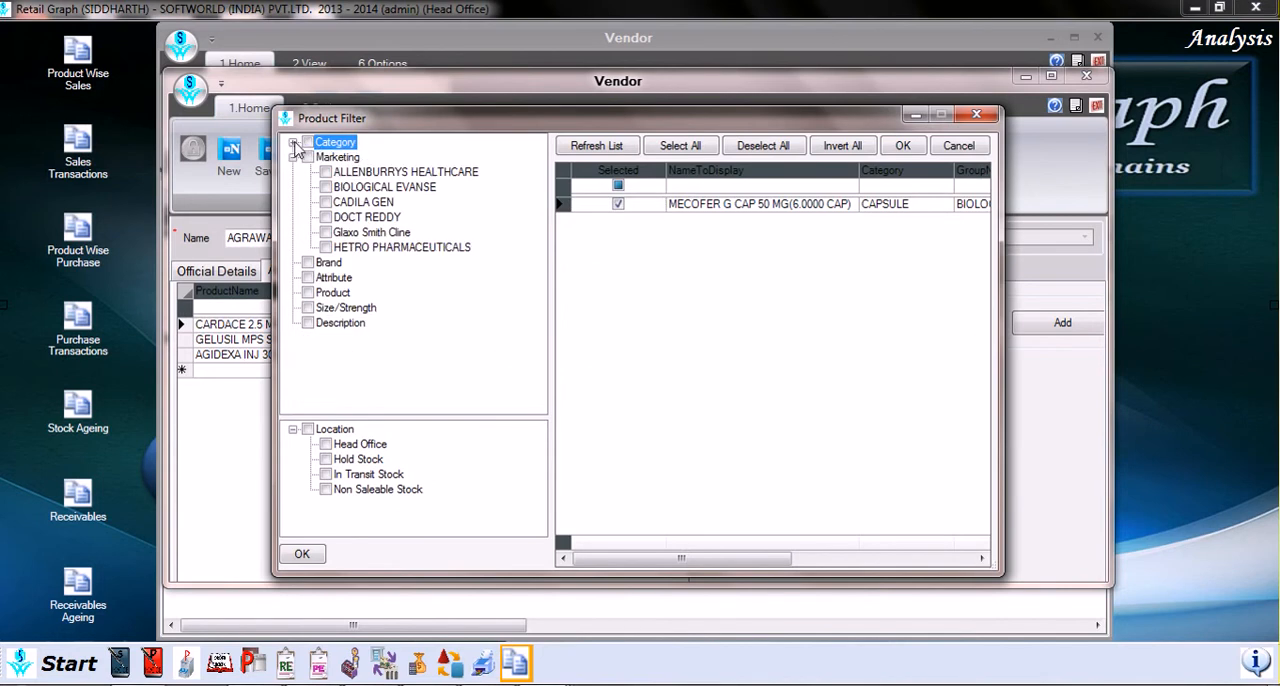
left_click(293, 143)
left_click(325, 157)
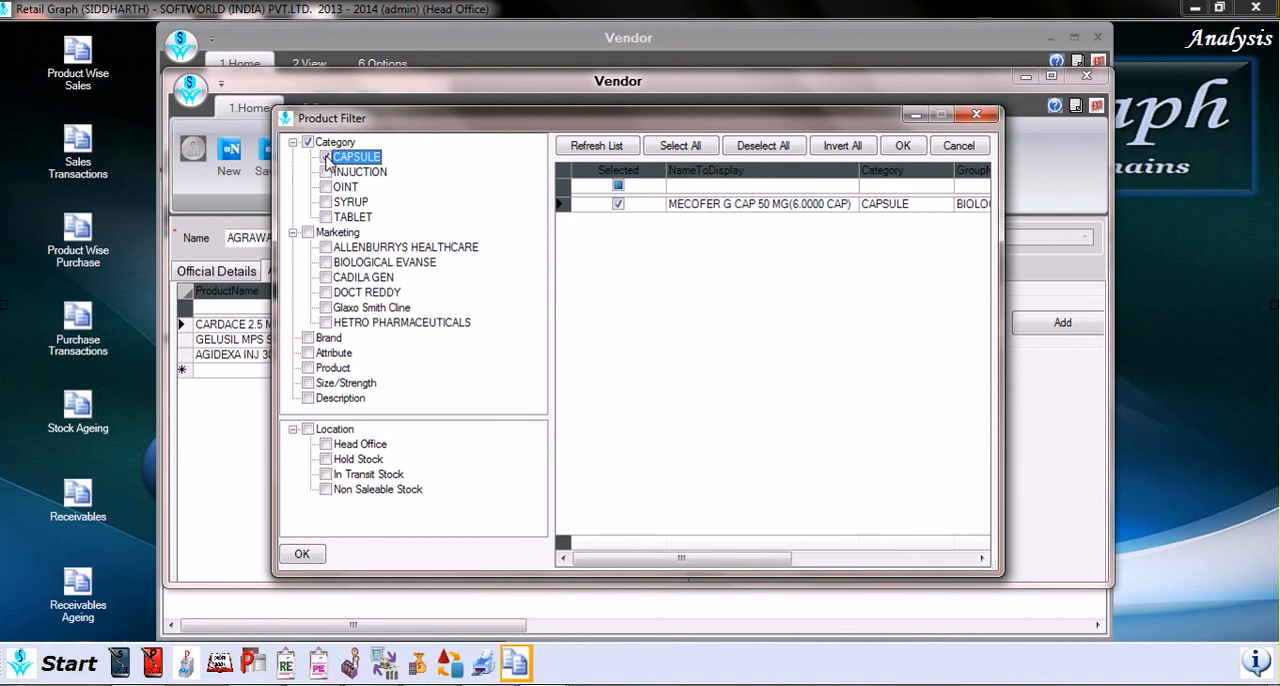
left_click(326, 172)
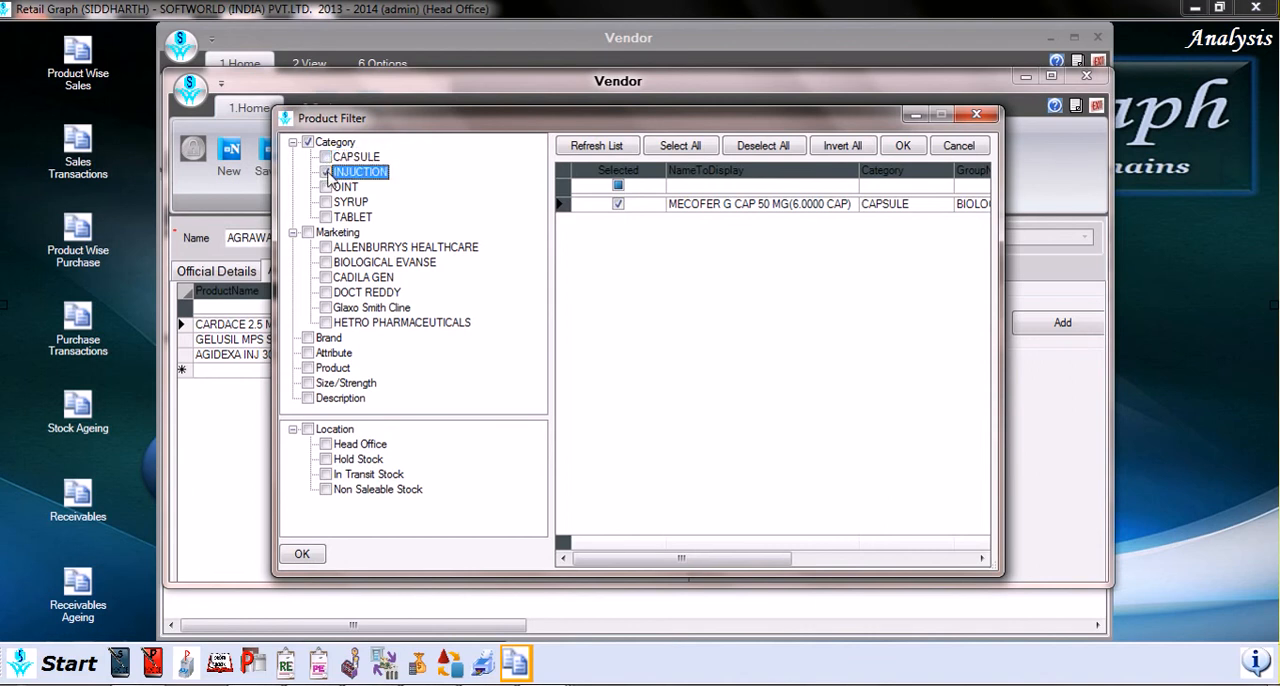
left_click(312, 553)
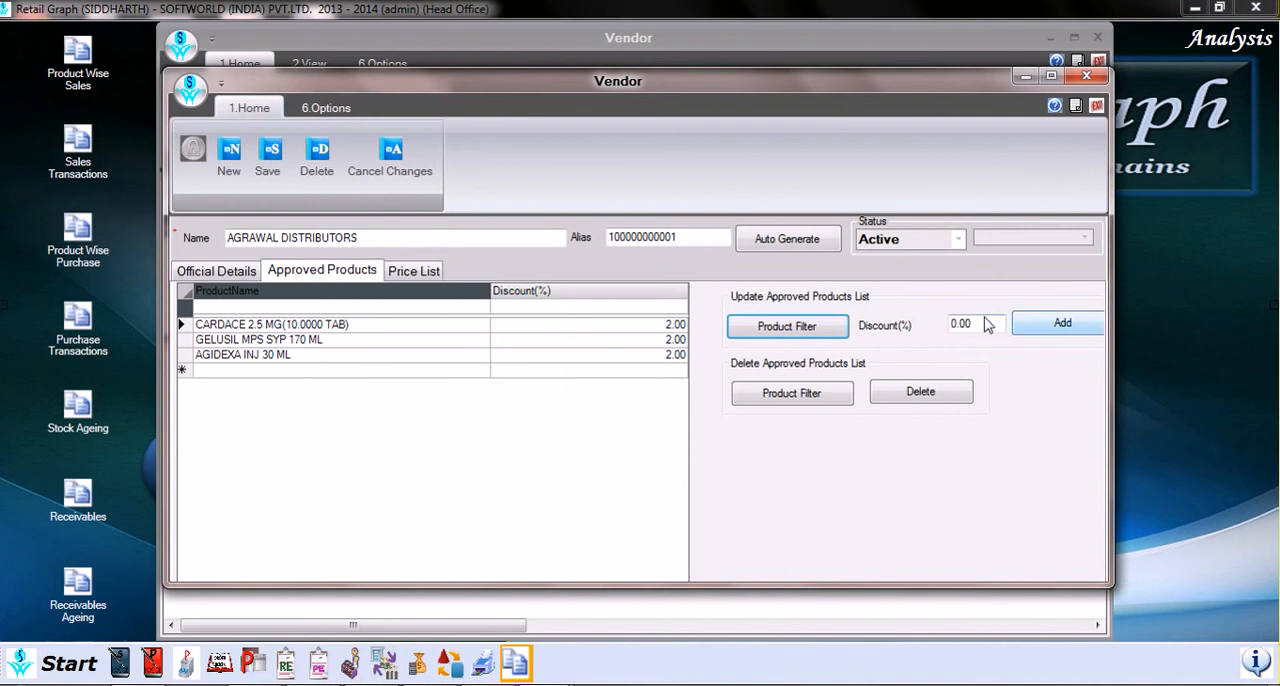
Step: Add the filtered products to the approved list with a 1% discount, updating all entries that already exist
double_click(958, 323)
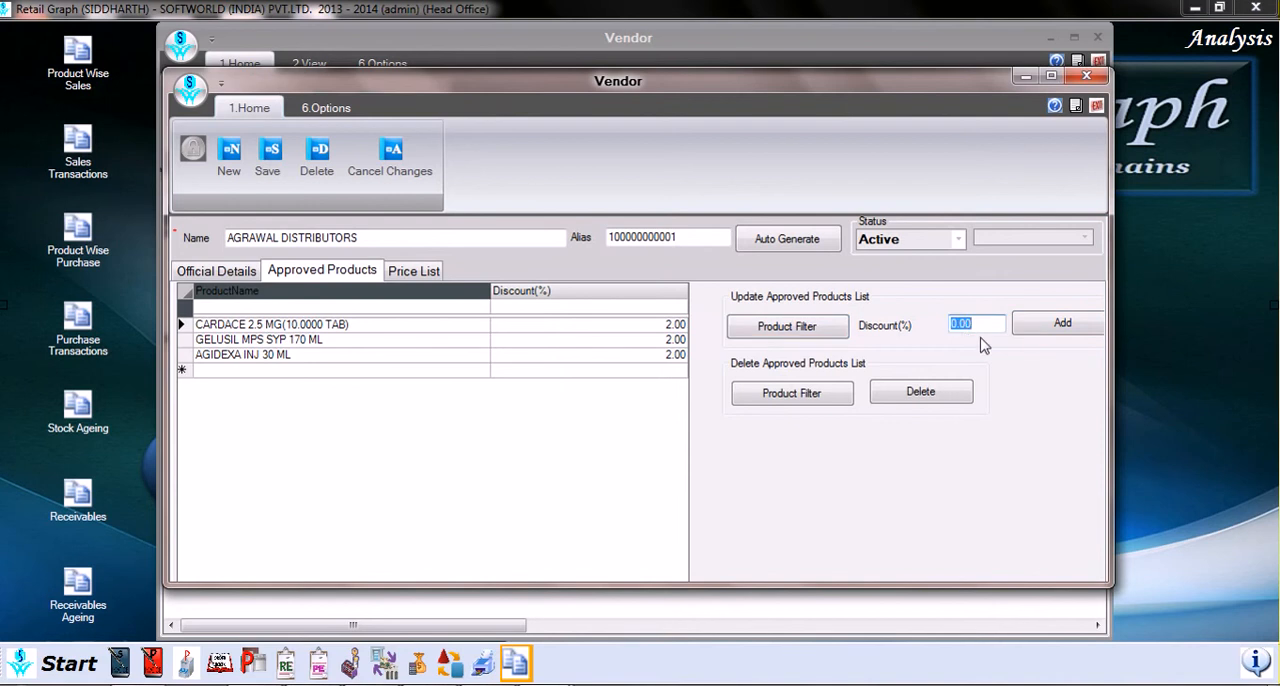
type("5")
left_click(1050, 335)
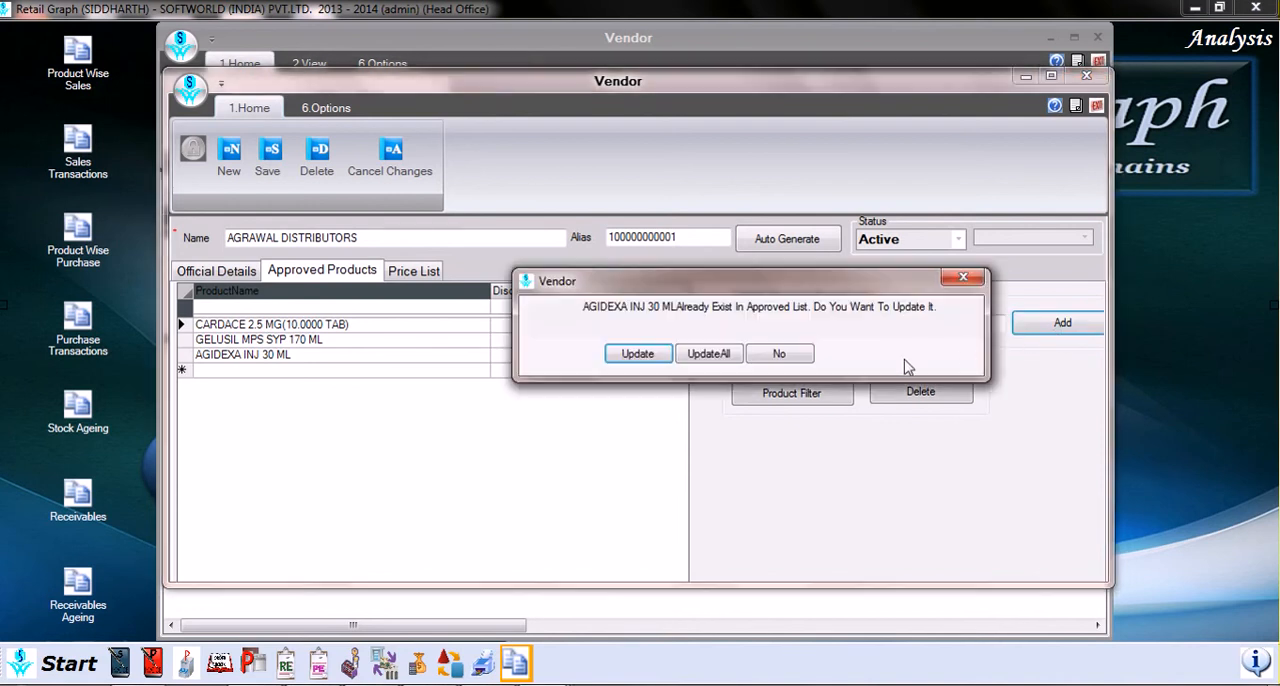
left_click(702, 358)
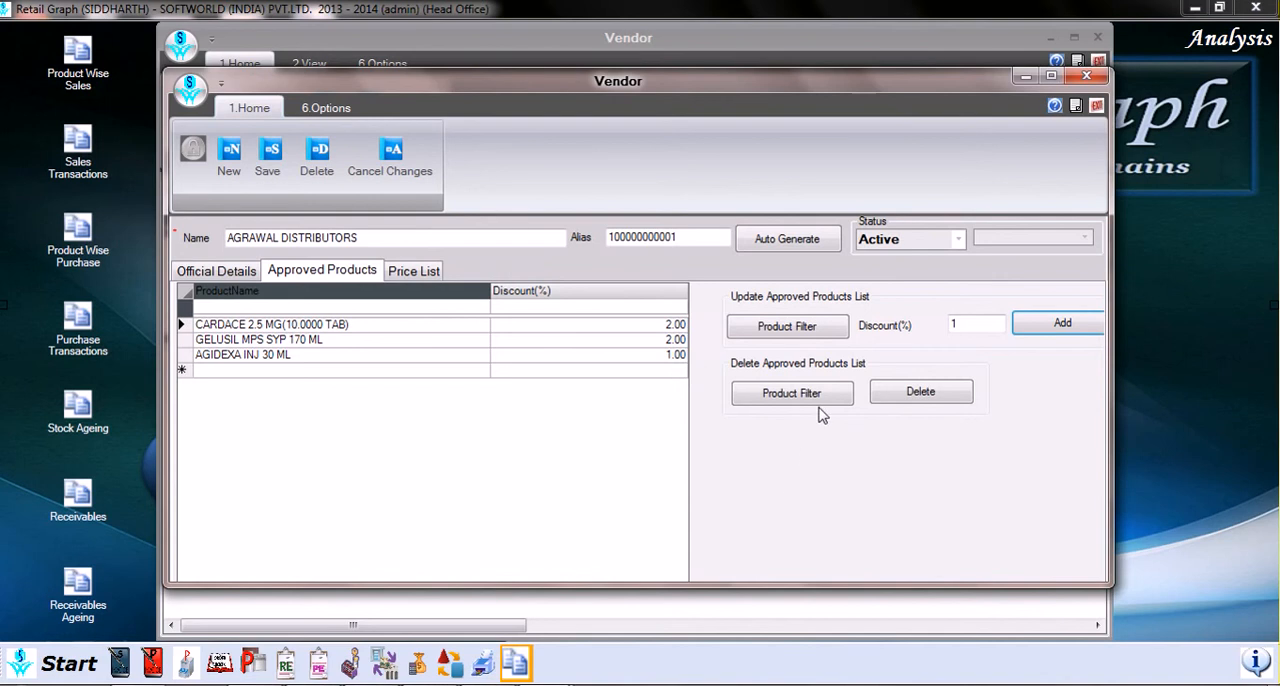
Step: Filter the products to delete by the INJUCTION category and delete them from the vendor's approved products list
left_click(770, 395)
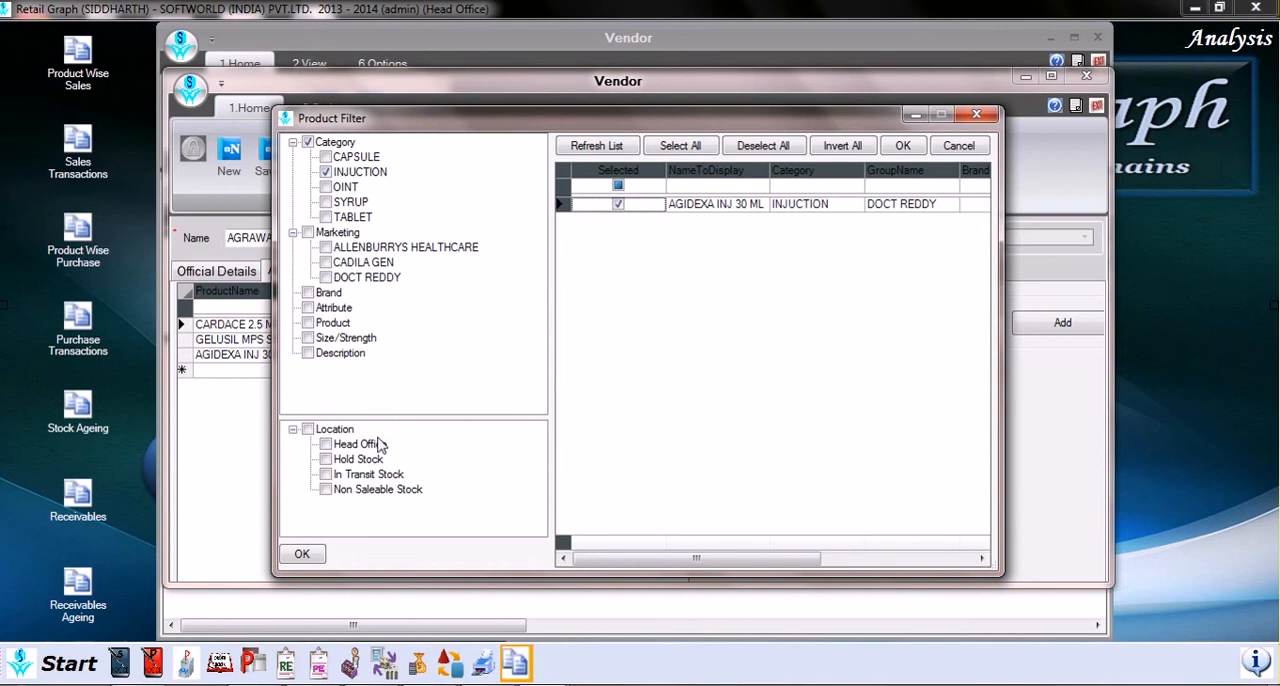
left_click(312, 560)
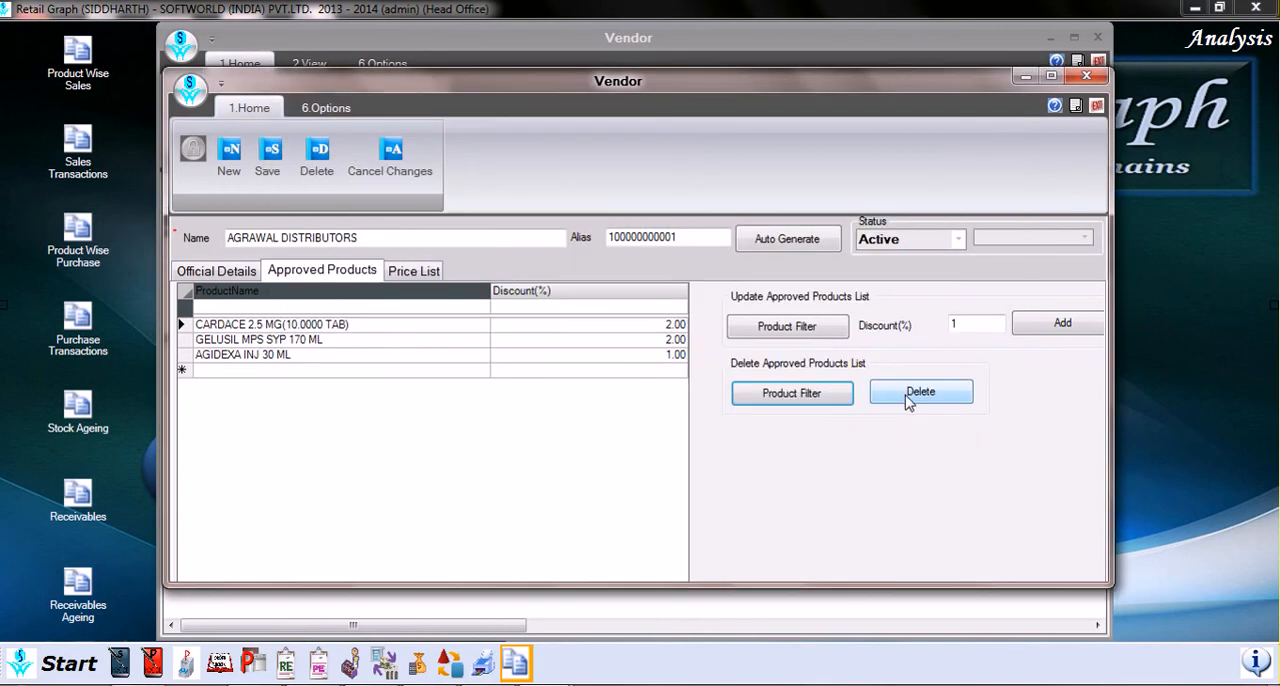
left_click(908, 400)
left_click(707, 413)
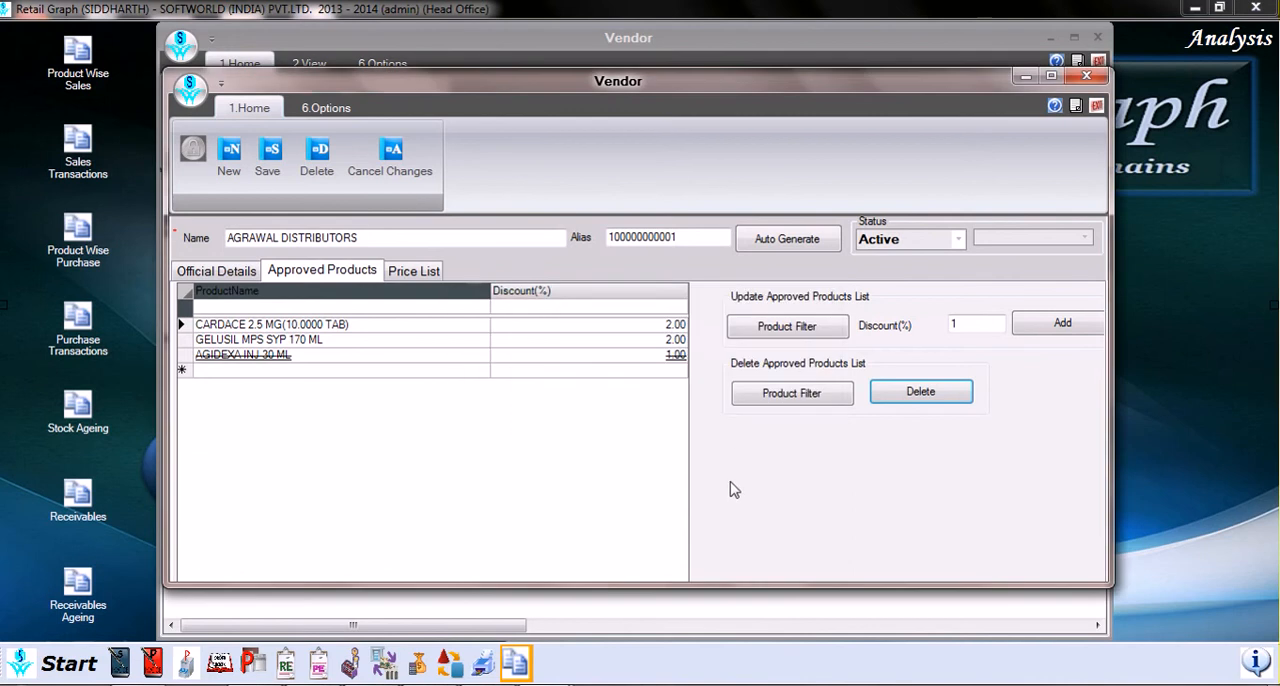
Step: In the vendor's price list, copy the prices from vendor ALOK MEDICAL AGENCIES and update the list
left_click(415, 273)
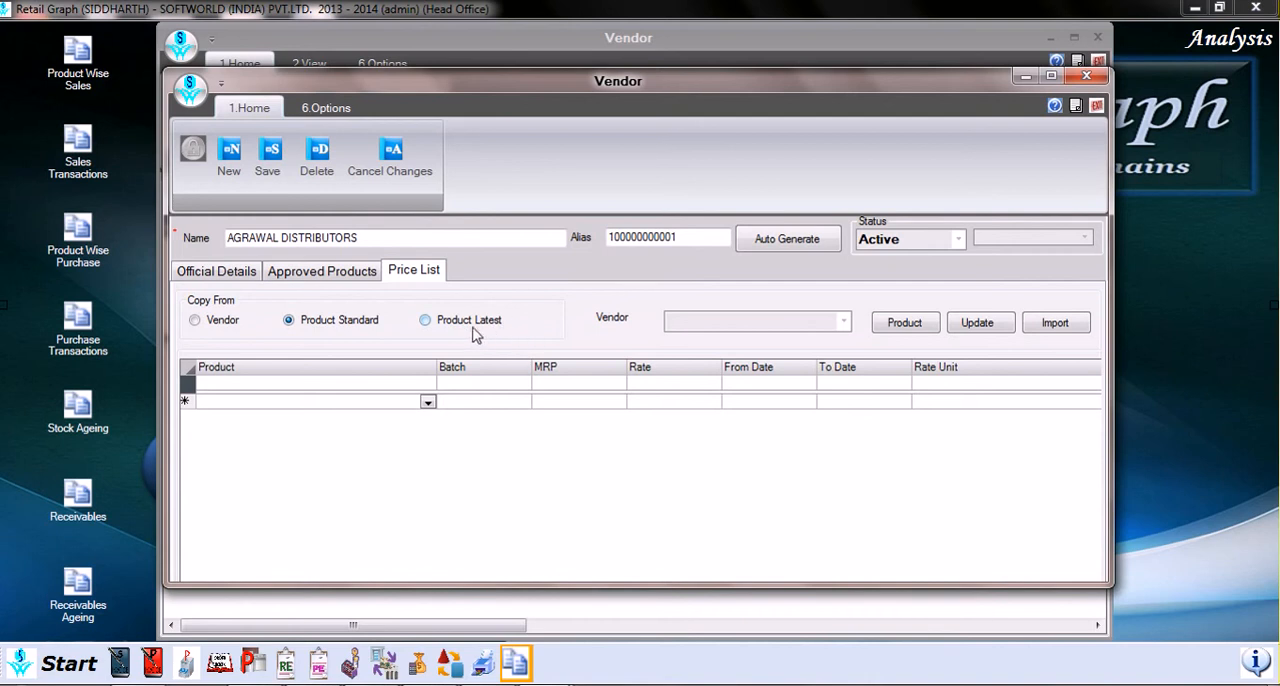
left_click(227, 328)
left_click(351, 330)
left_click(225, 326)
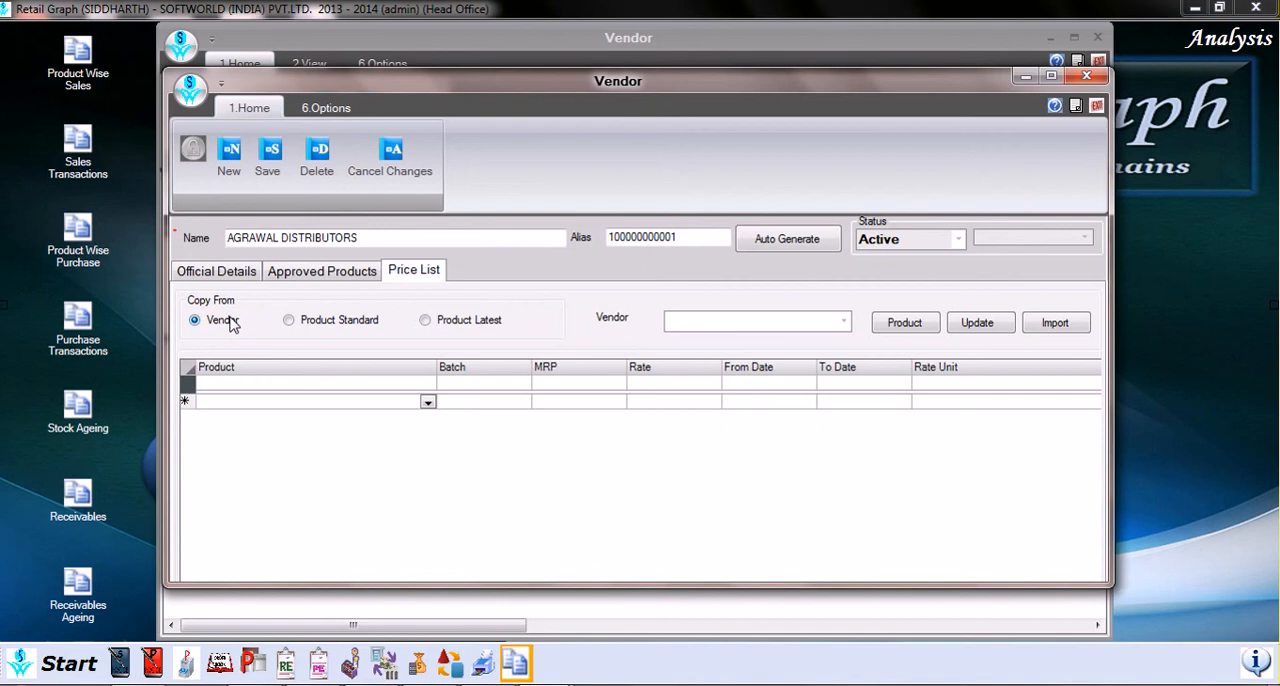
left_click(845, 324)
left_click(776, 373)
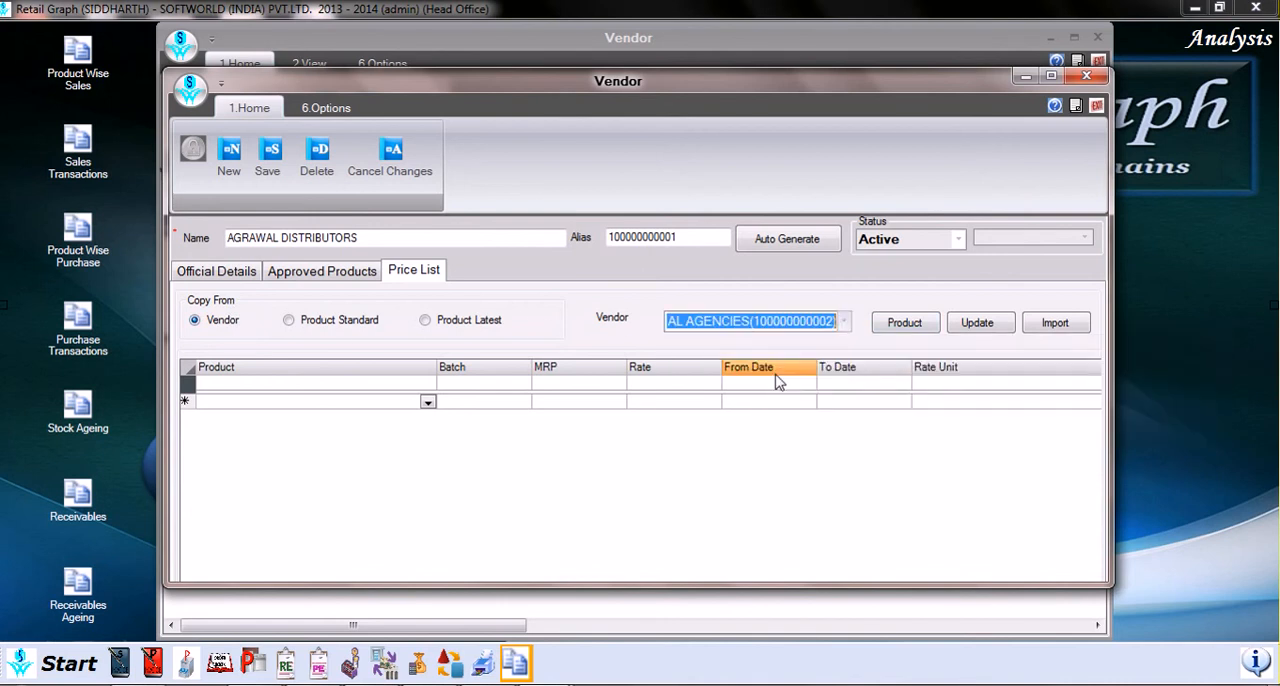
left_click(987, 328)
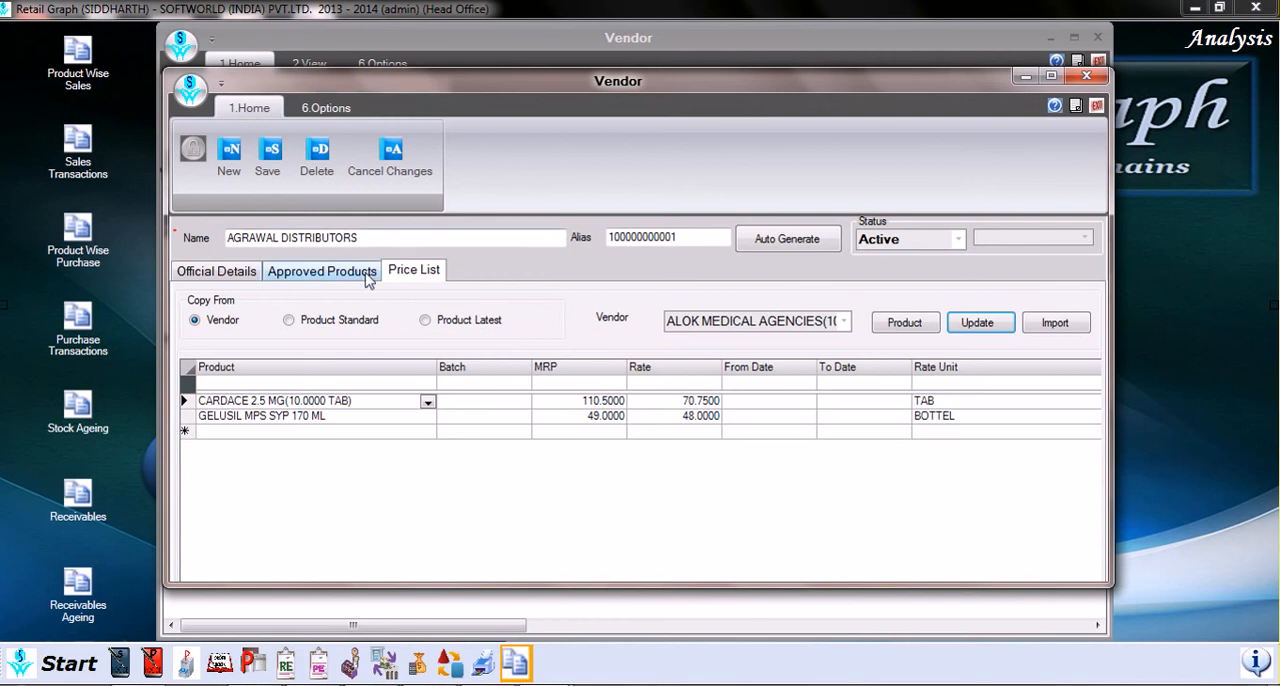
Step: Choose Product Standard as the price copy source with products filtered by the INJUCTION category, then switch the source to Product Latest
left_click(334, 322)
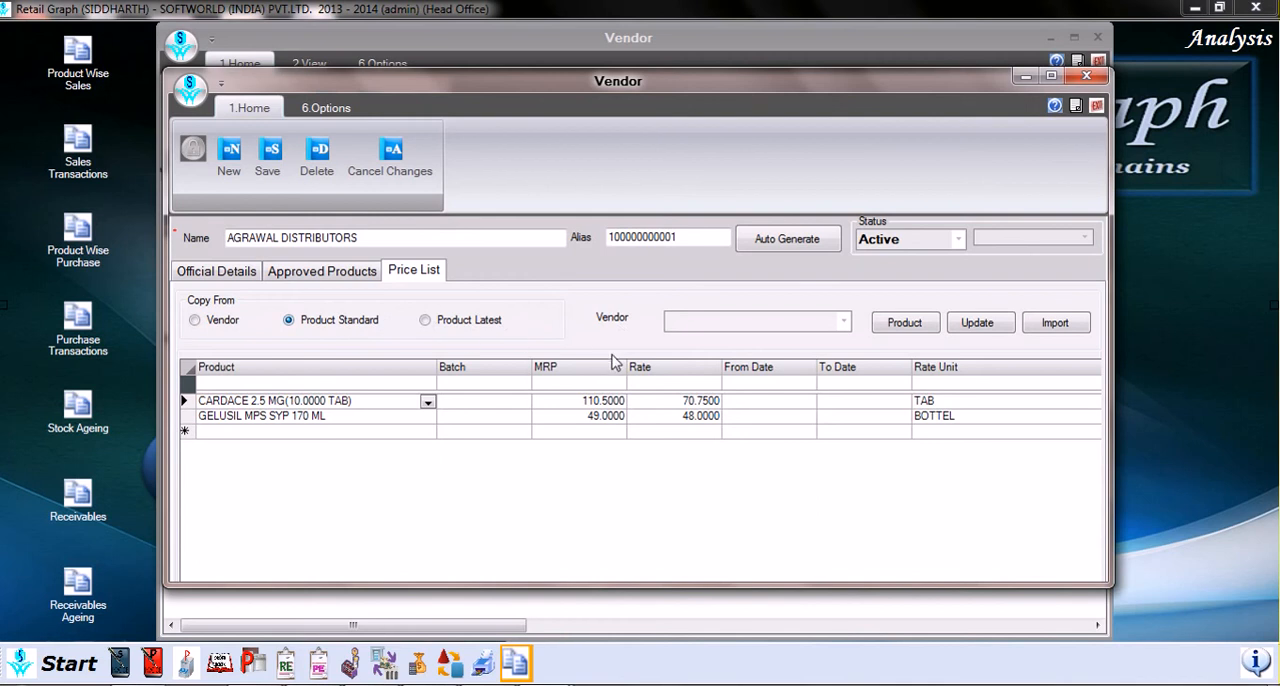
left_click(906, 330)
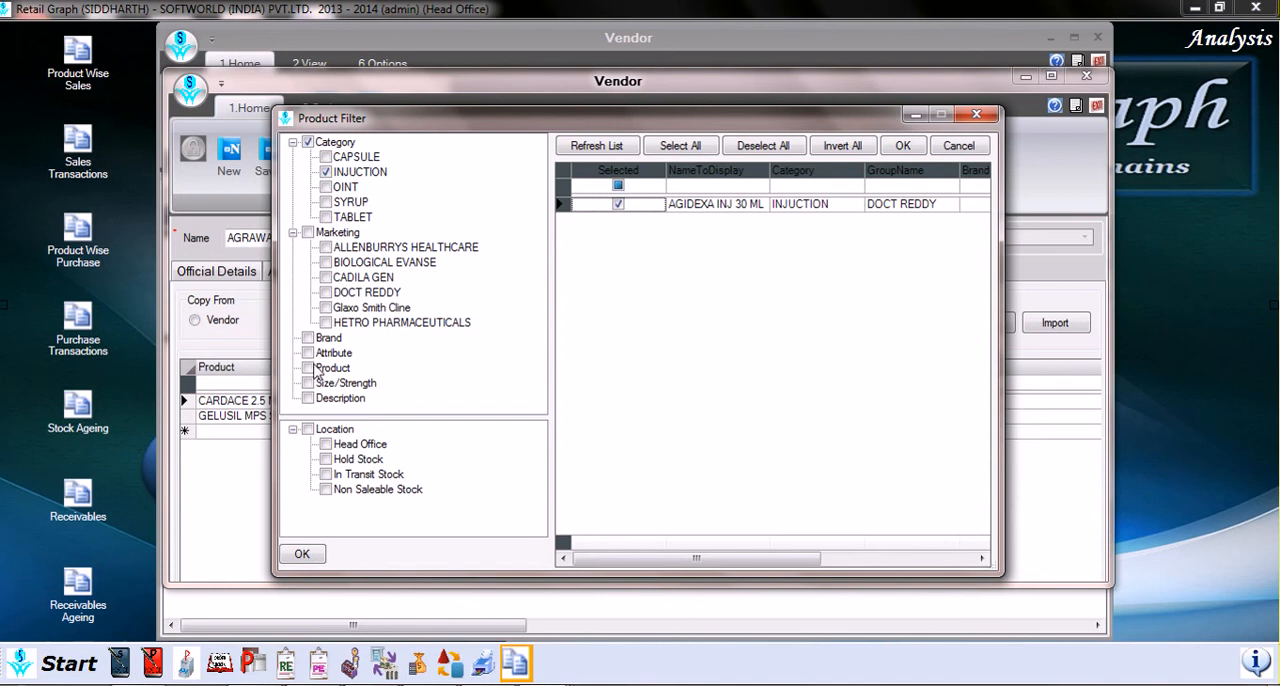
left_click(302, 555)
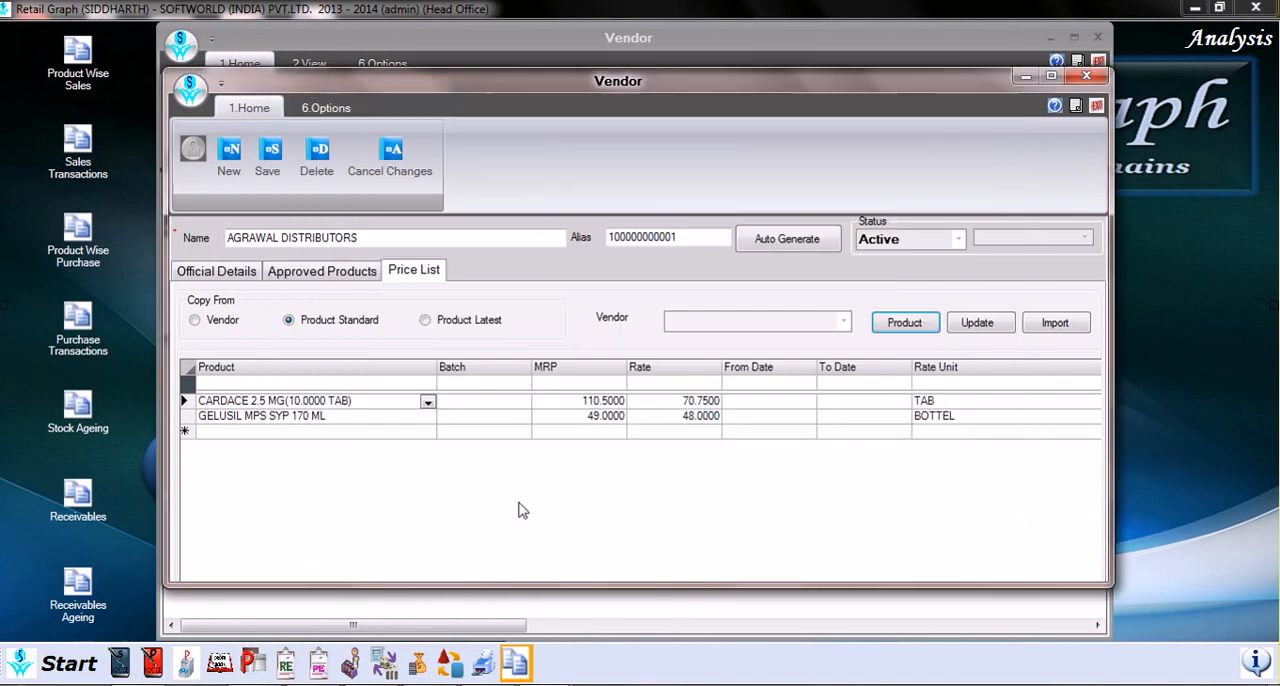
left_click(477, 325)
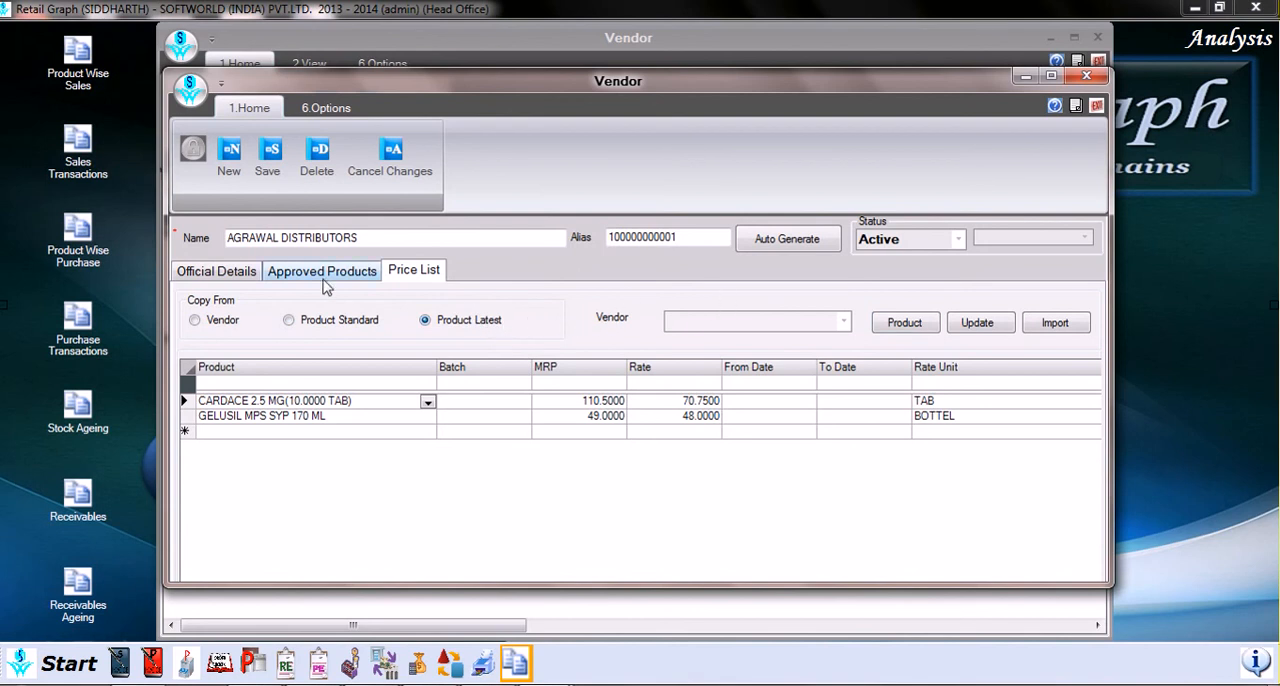
Step: Return to the vendor's official details, save the record and close the form to get back to the vendor list
left_click(242, 282)
left_click(268, 155)
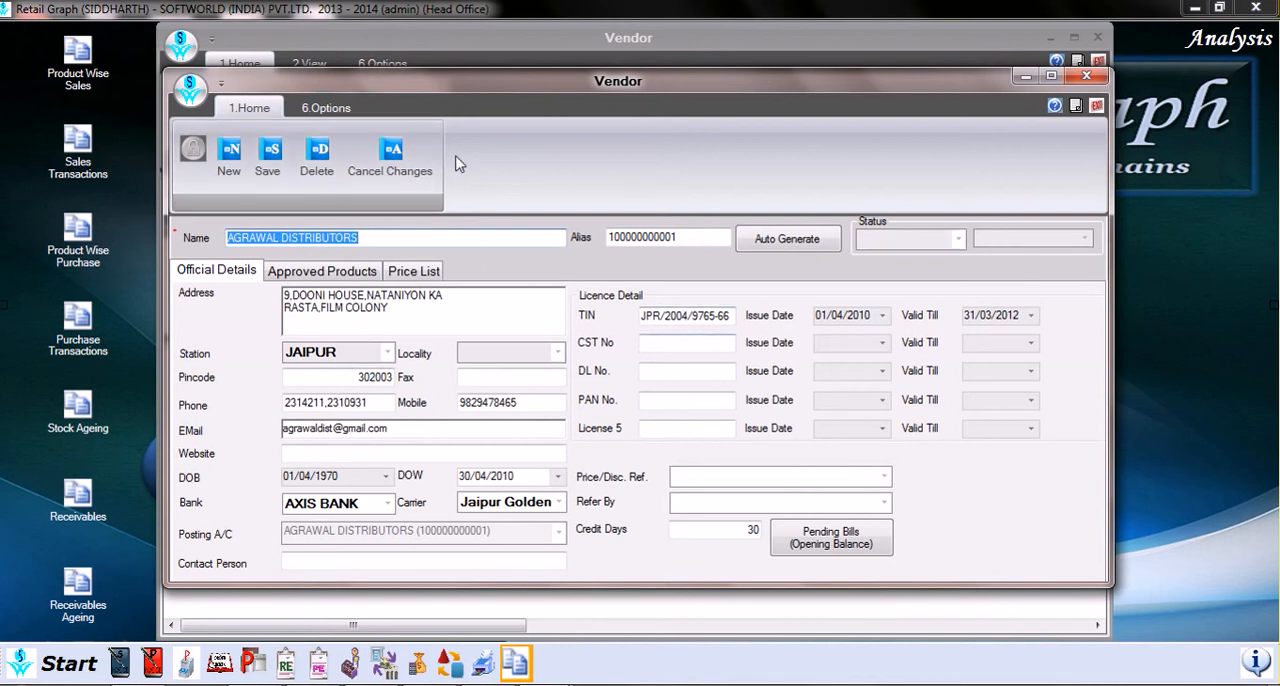
left_click(268, 158)
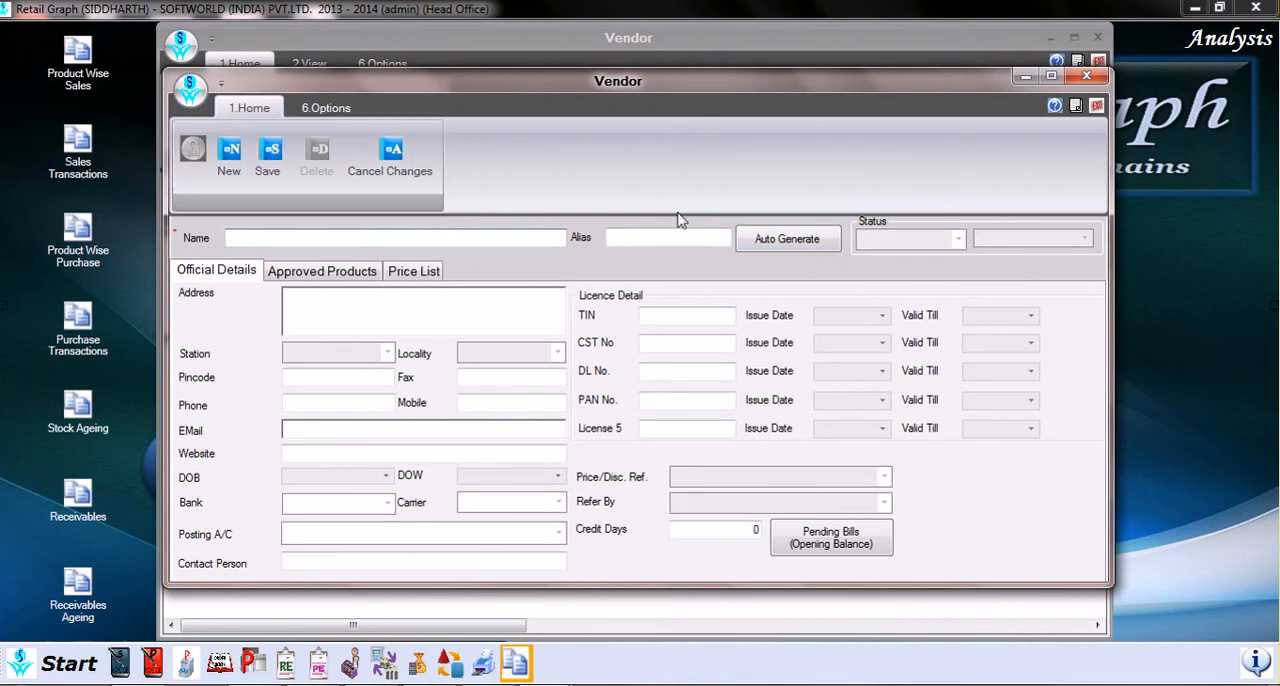
left_click(1096, 106)
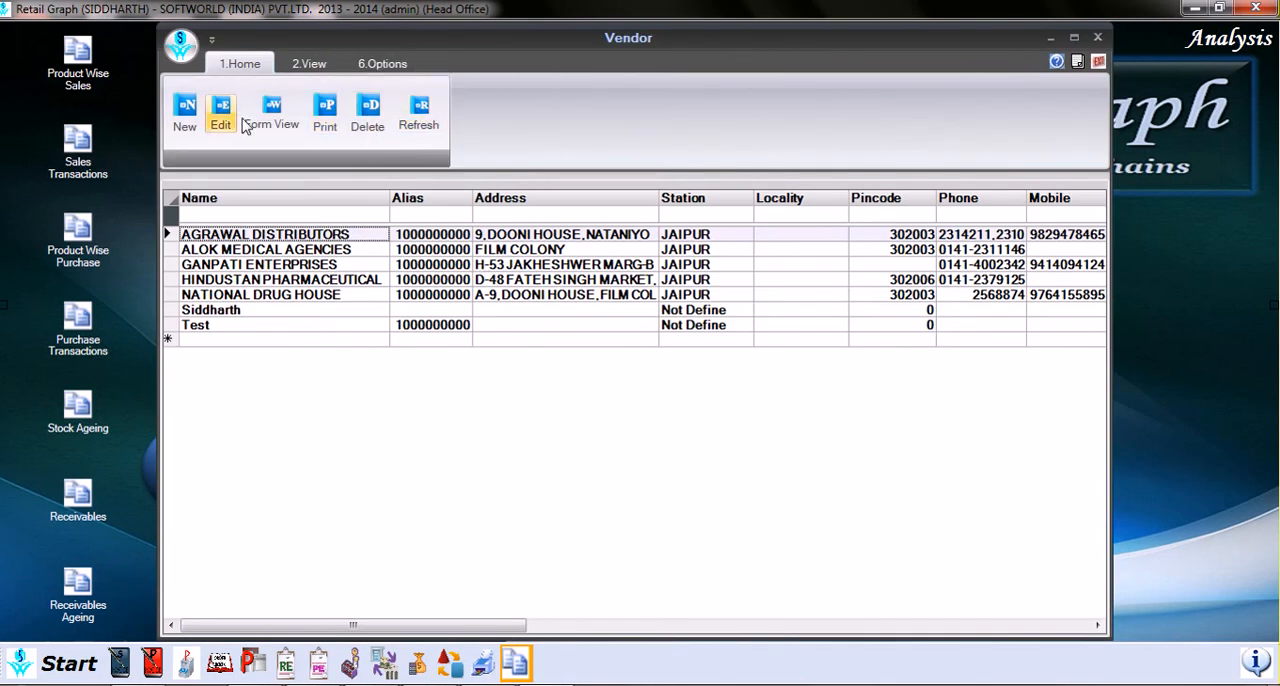
Step: Open a blank new vendor record and look through its Approved Products, Price List and Official Details sections
left_click(186, 118)
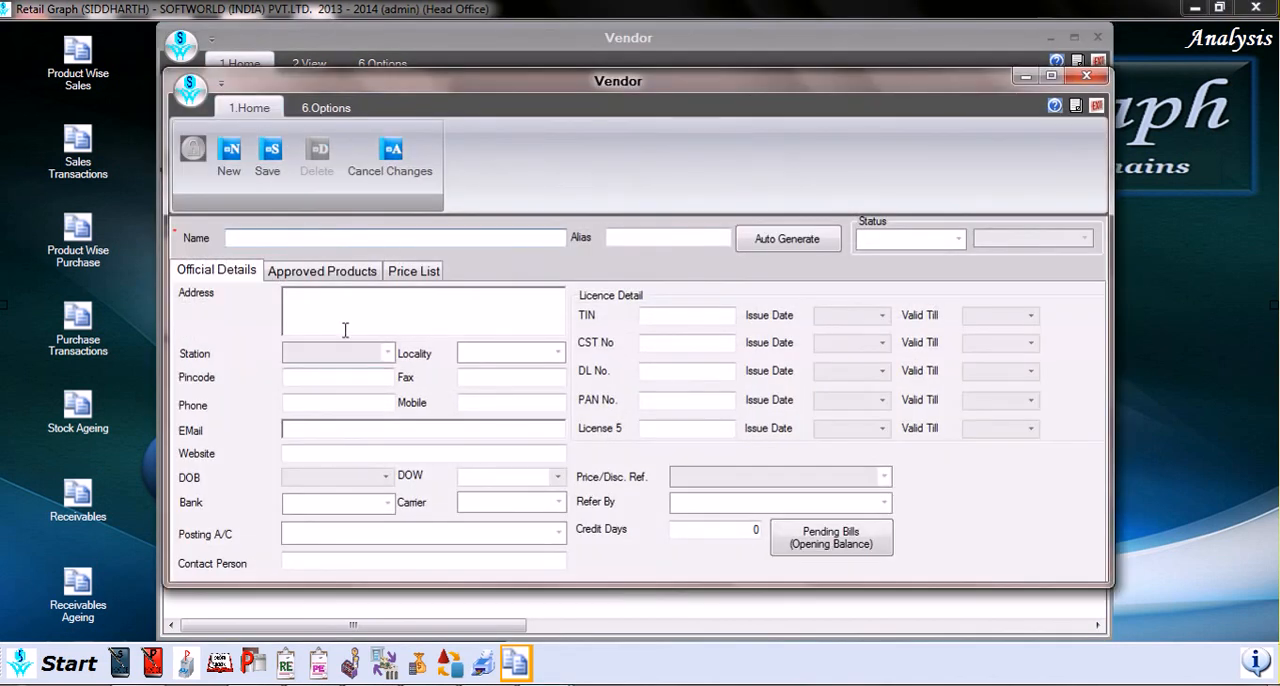
left_click(326, 273)
left_click(395, 273)
left_click(241, 276)
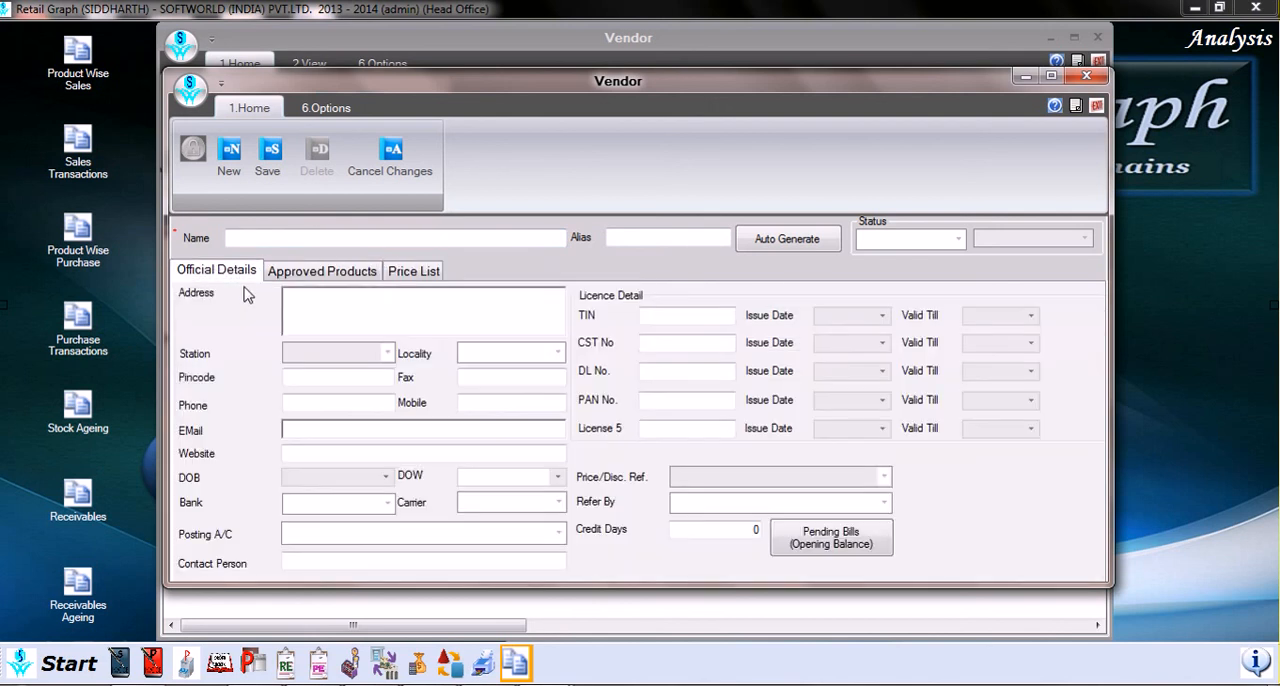